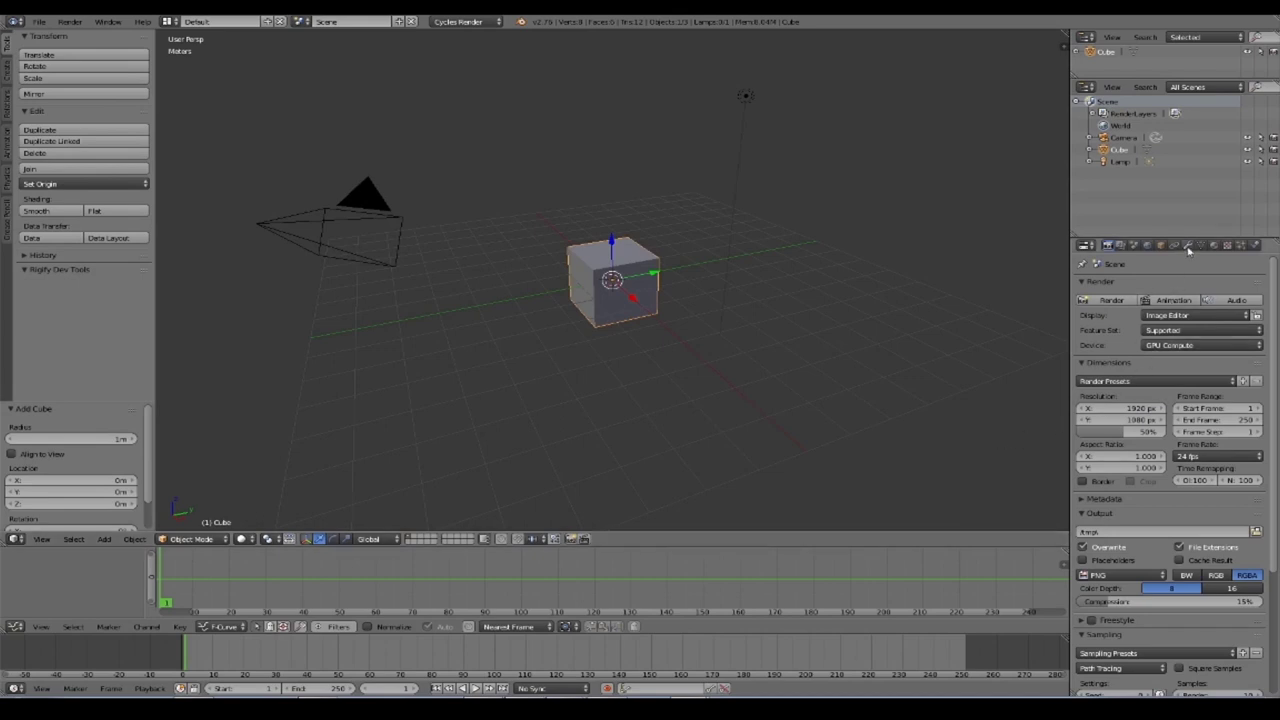
Step: Enable Dynamic Paint physics on the cube and switch between its Canvas and Brush types
click(1256, 246)
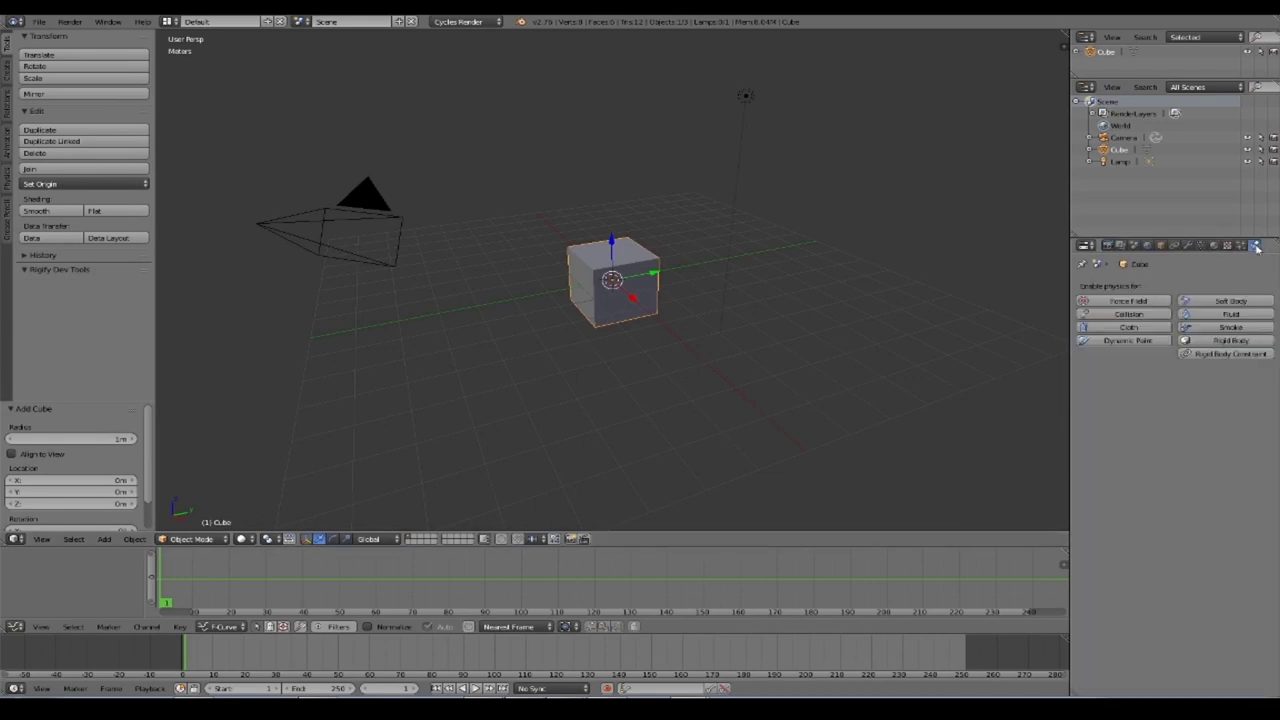
click(1130, 341)
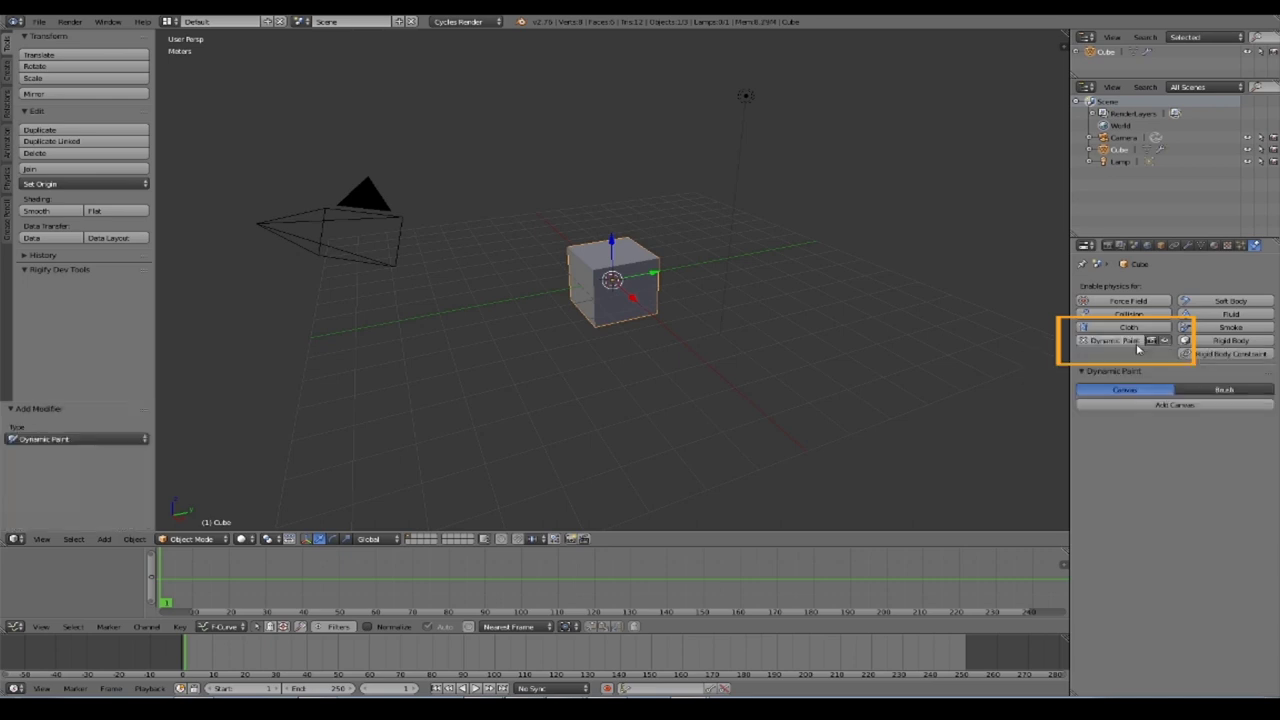
click(1226, 391)
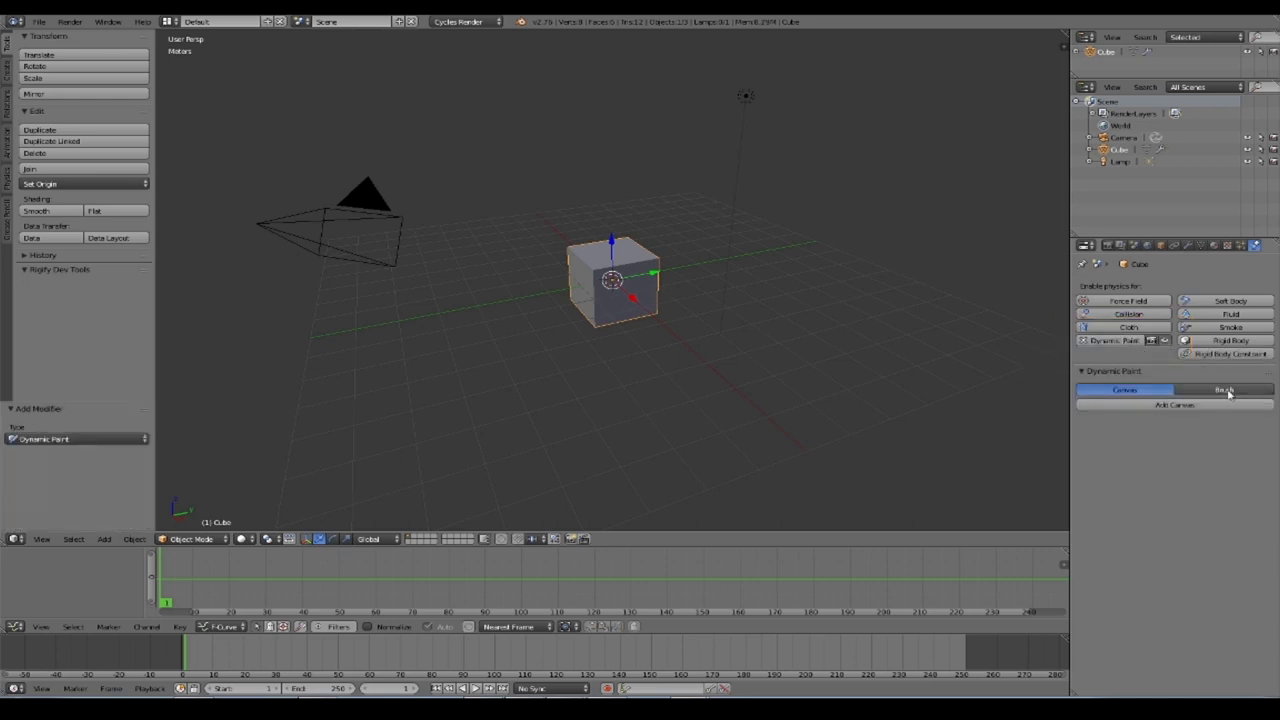
click(1147, 394)
click(1205, 393)
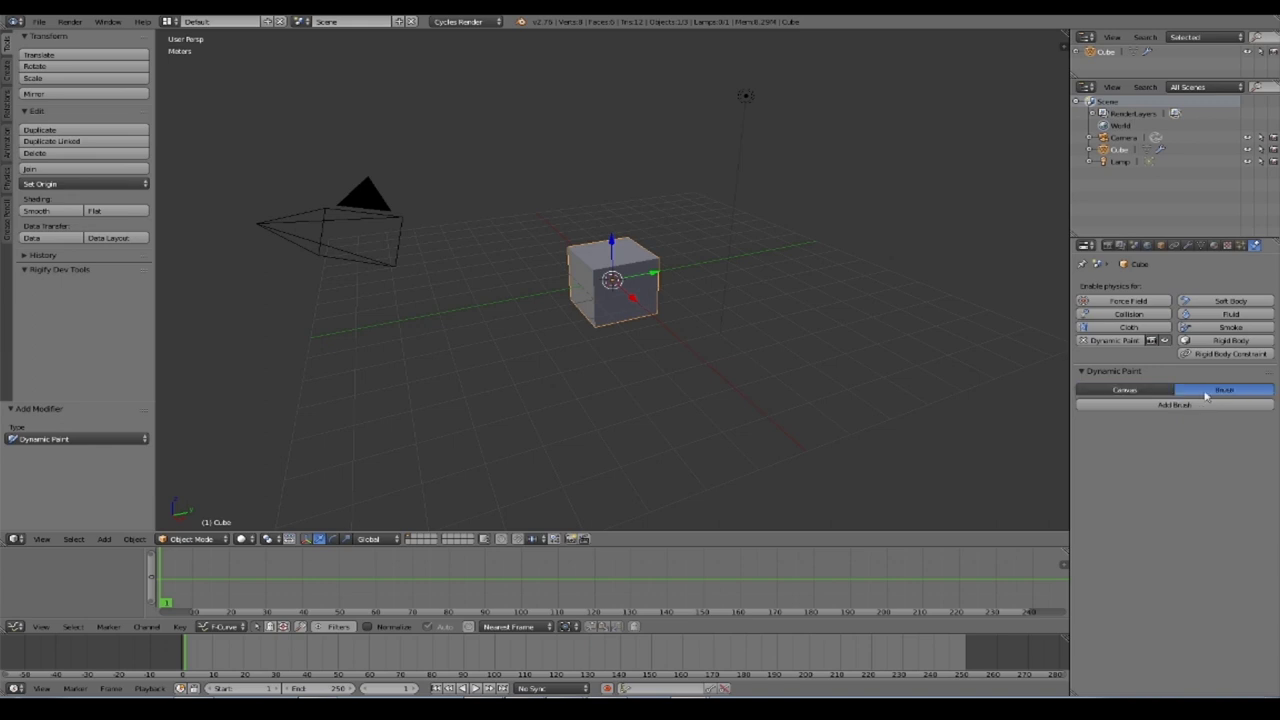
click(1157, 394)
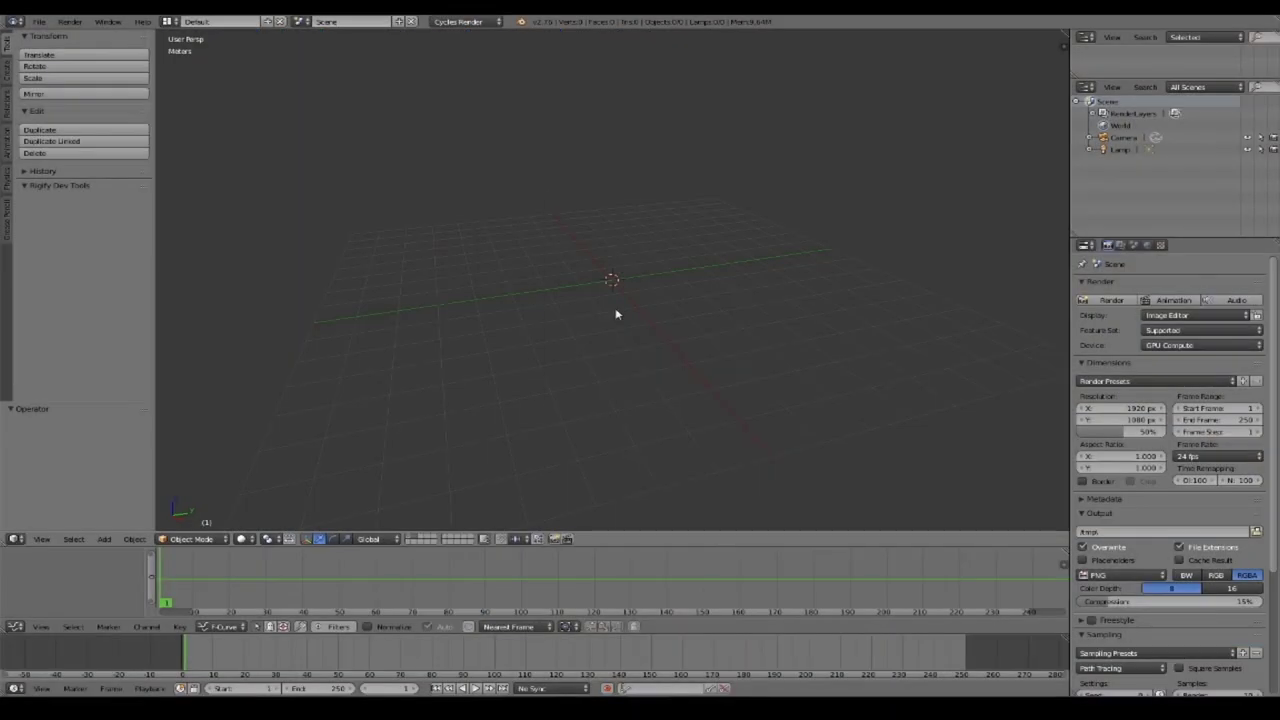
Step: Add a cube at the origin and round it with an applied Subdivision Surface modifier
key(shift+a)
mouse_move(617, 220)
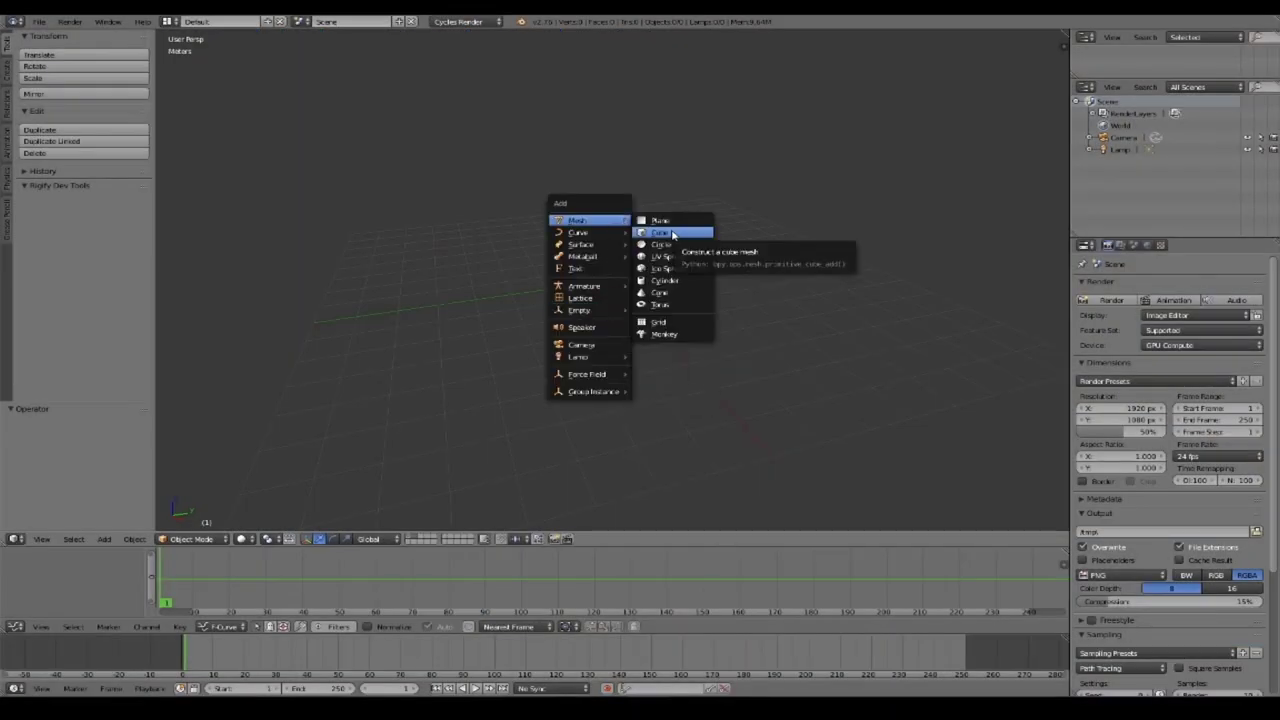
click(671, 233)
key(ctrl+2)
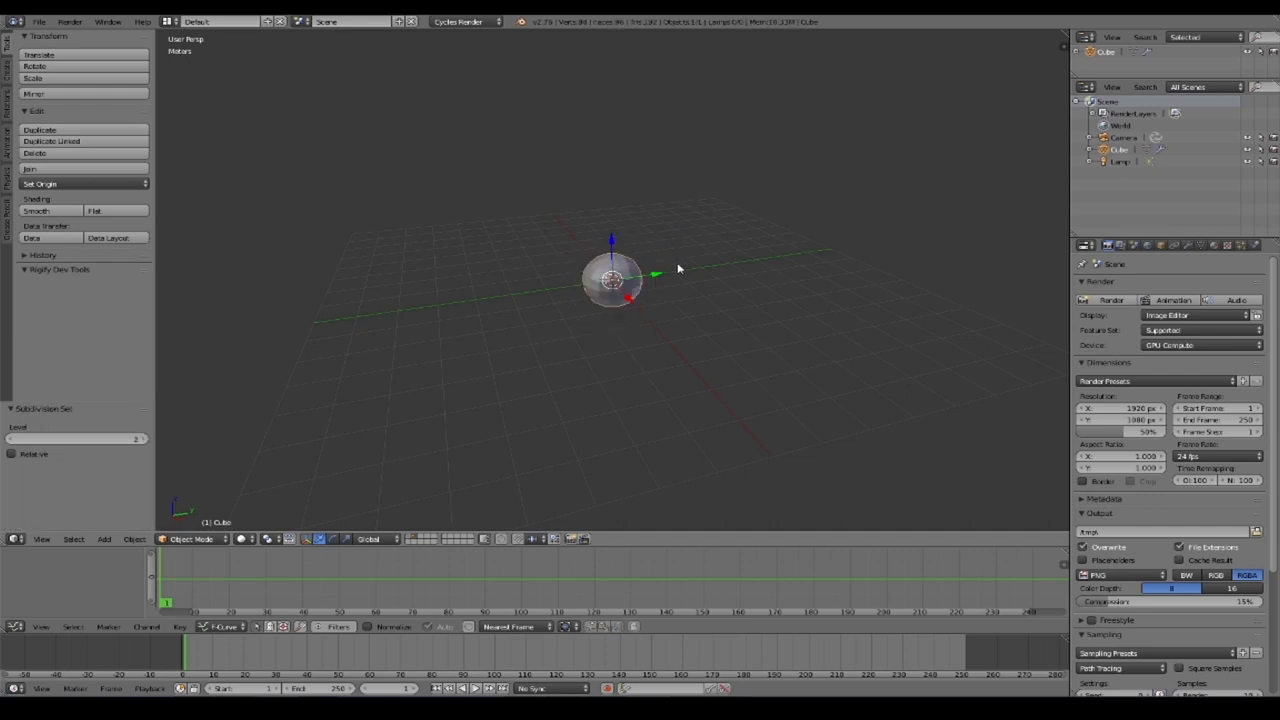
key(ctrl+a)
scroll(648, 366, up, 4)
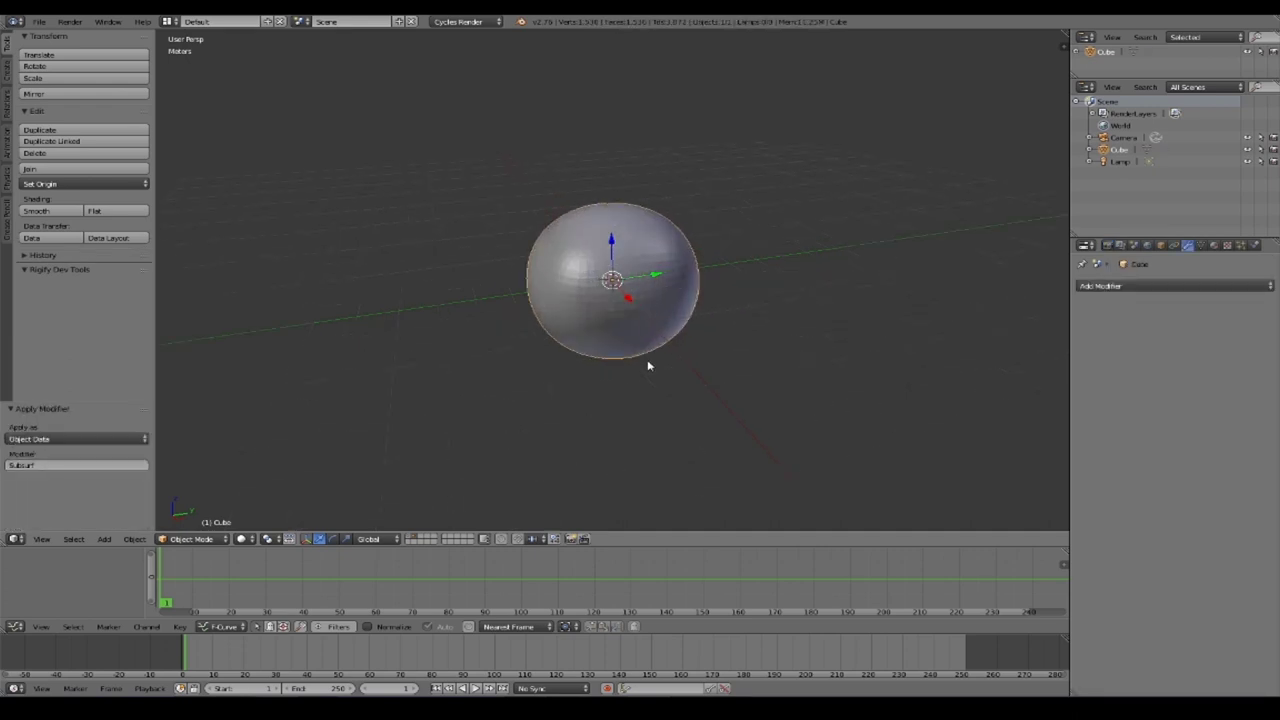
Step: Cut the rounded cube from several angles with Bisect into a faceted rock and rename it Meteor
key(Tab)
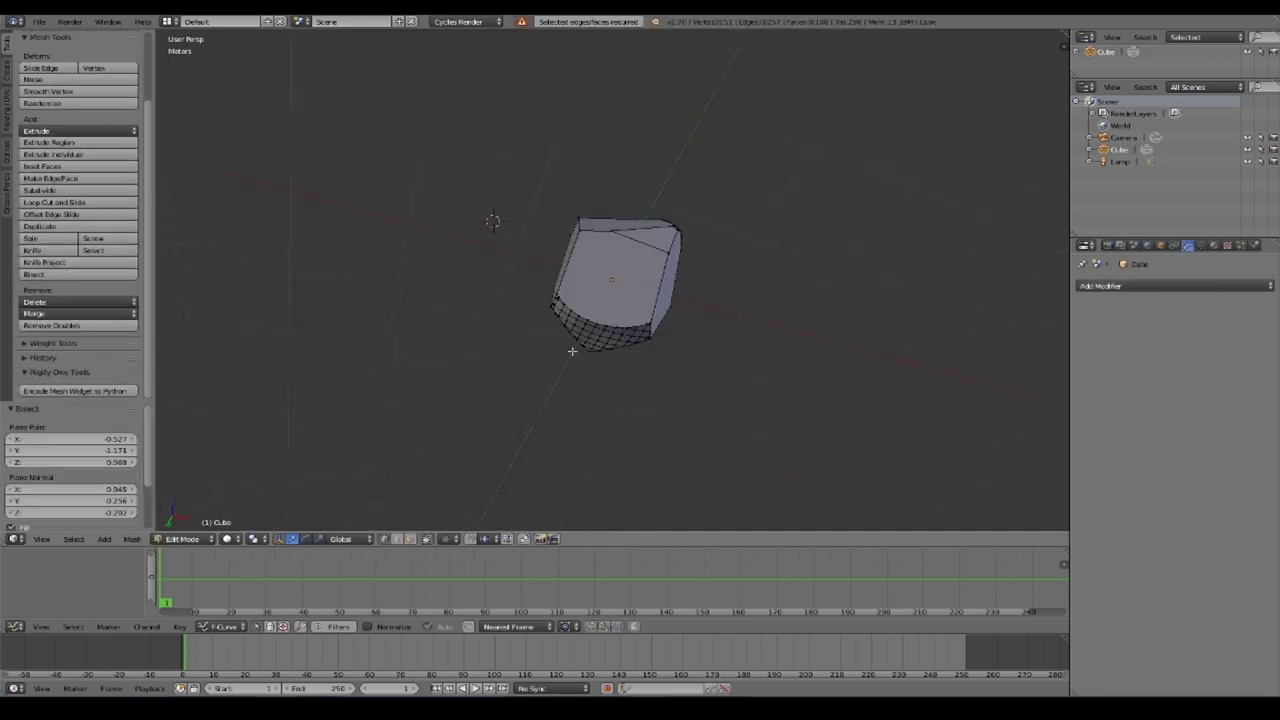
drag(491, 220, 685, 395)
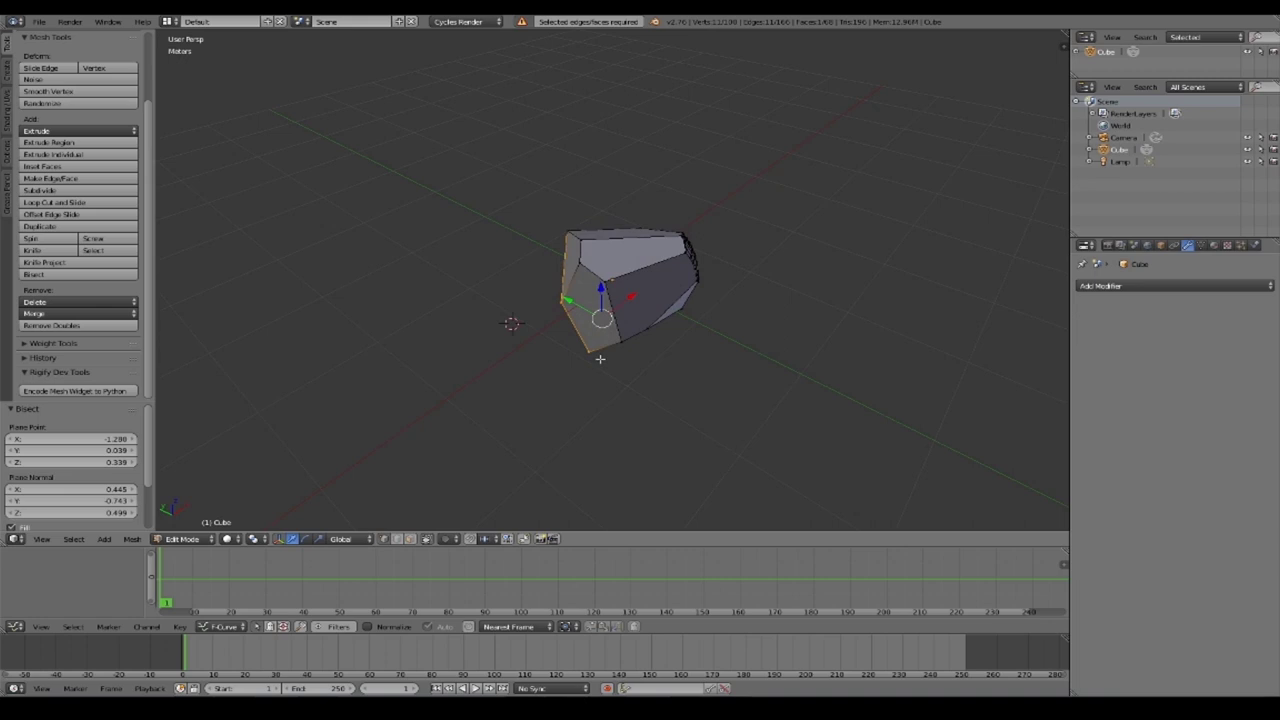
drag(643, 434, 757, 337)
drag(595, 125, 403, 390)
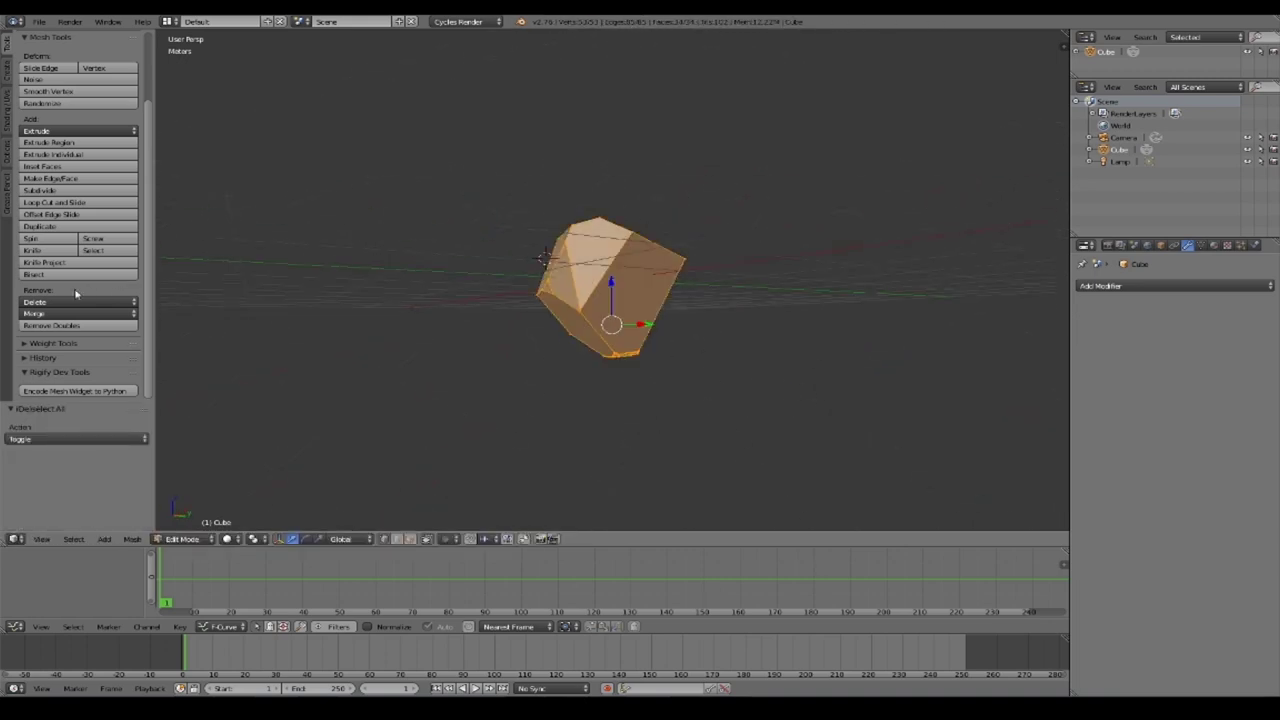
drag(838, 287, 545, 177)
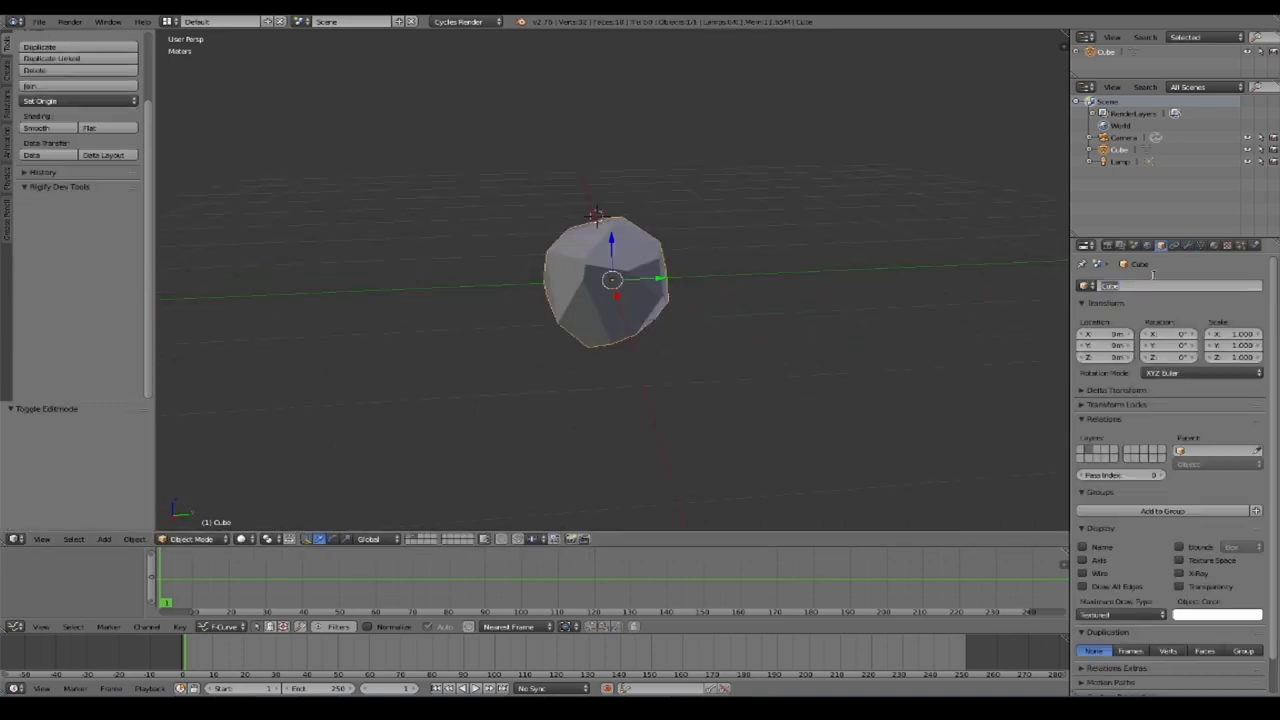
text(Meteor)
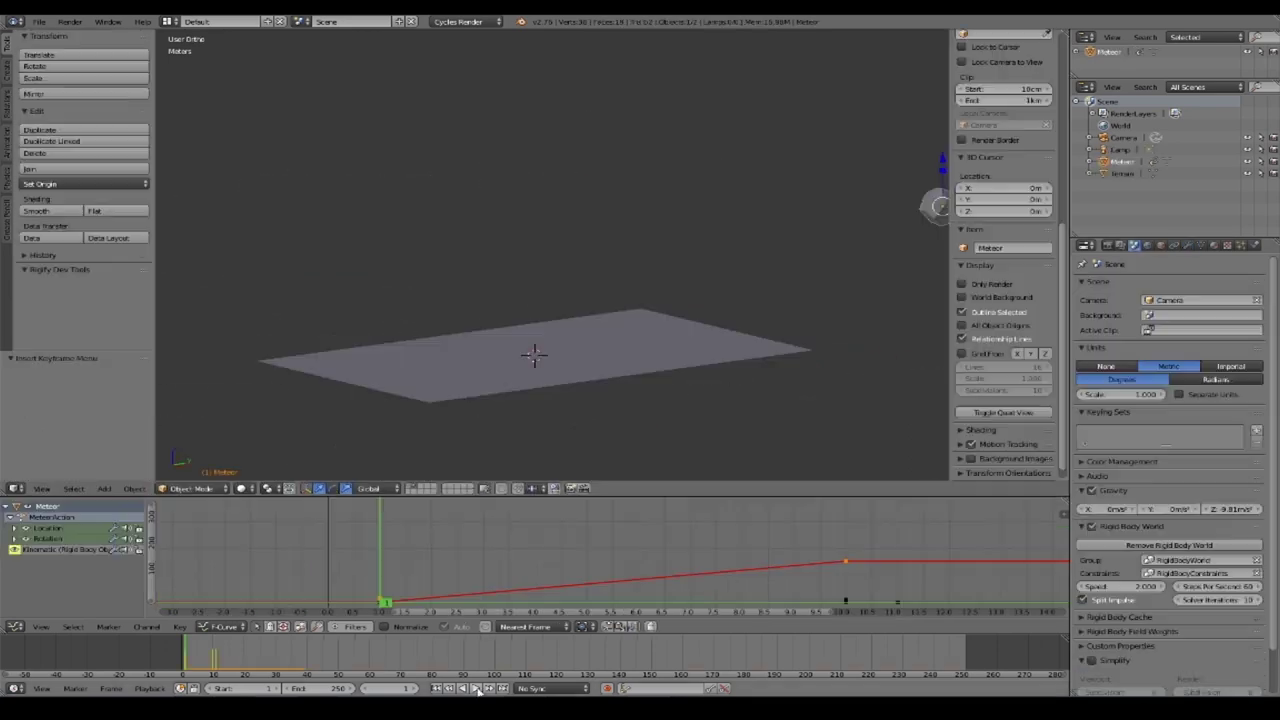
Step: Play back the rigid body animation of the meteor hitting the terrain
click(476, 688)
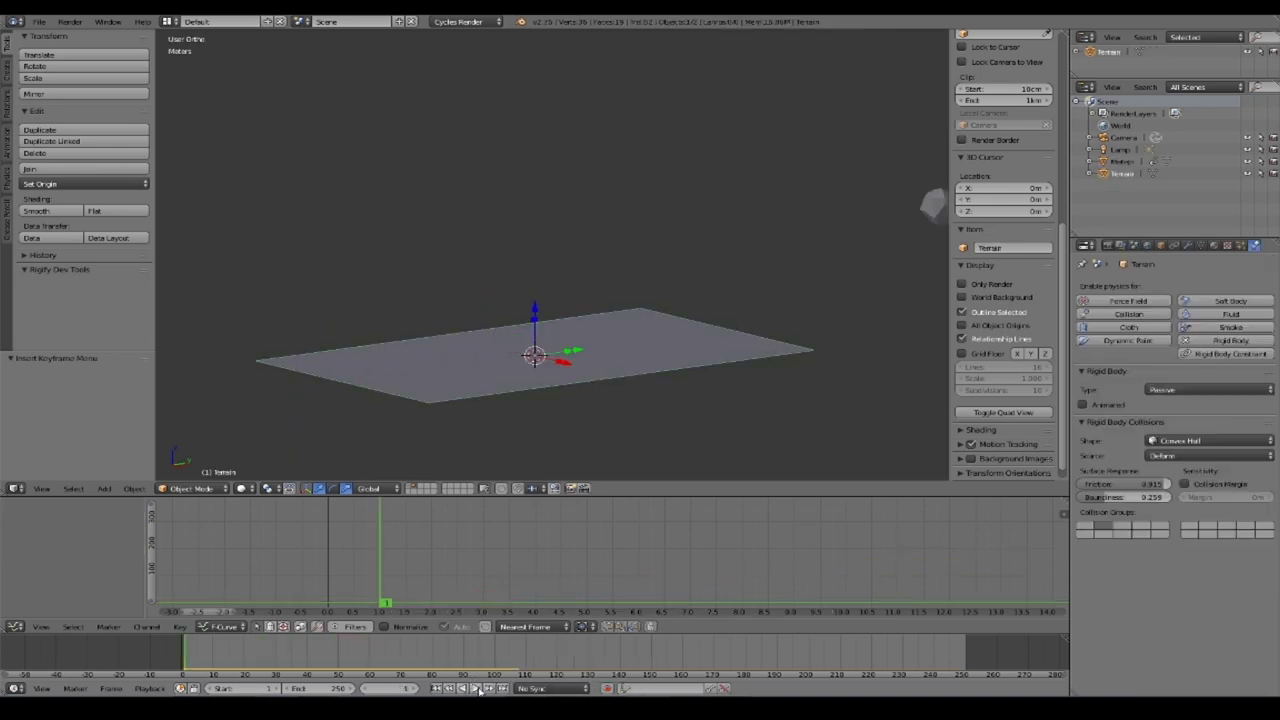
click(478, 689)
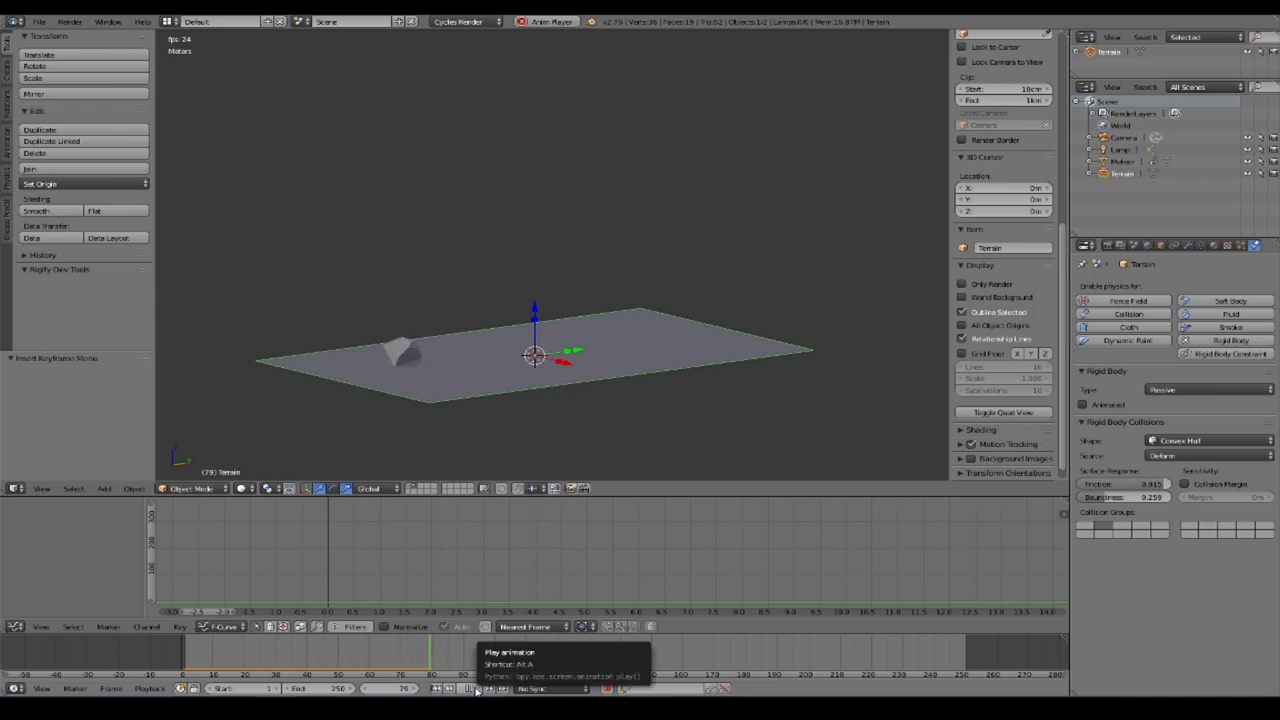
click(476, 689)
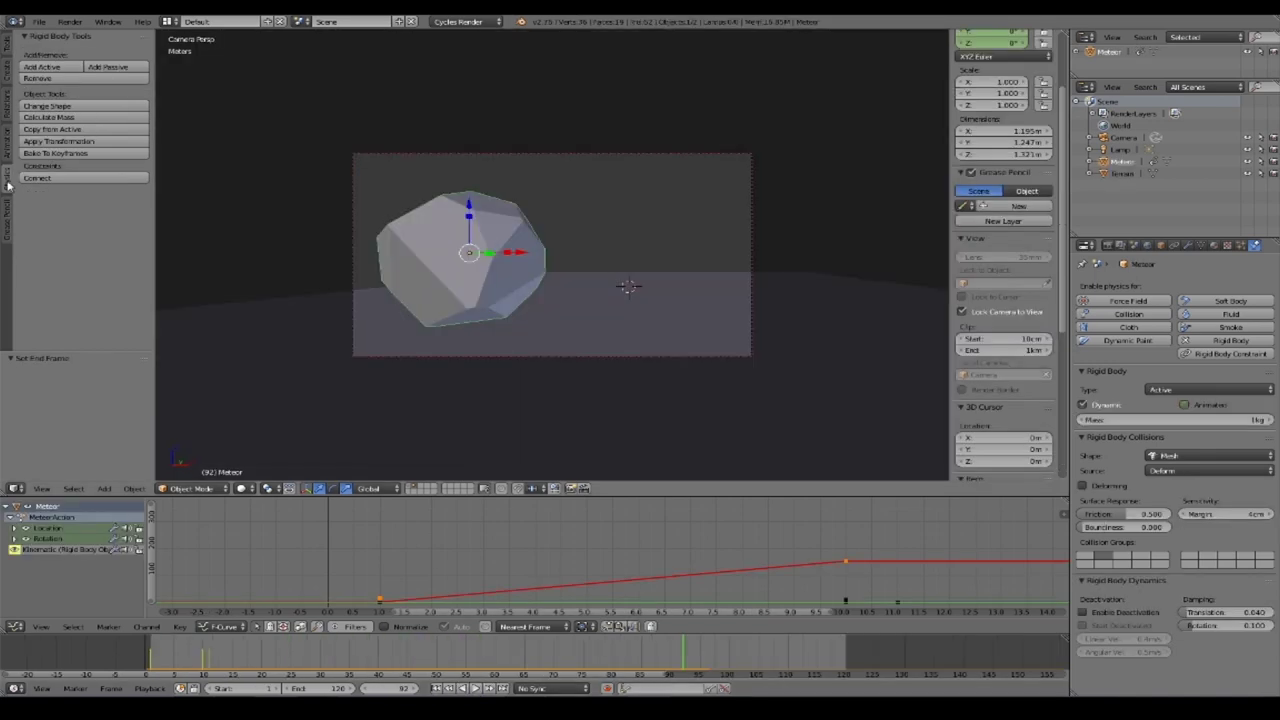
Step: Bake the meteor's rigid body motion to keyframes from frame 1 to 120 and frame its animation curves
click(63, 155)
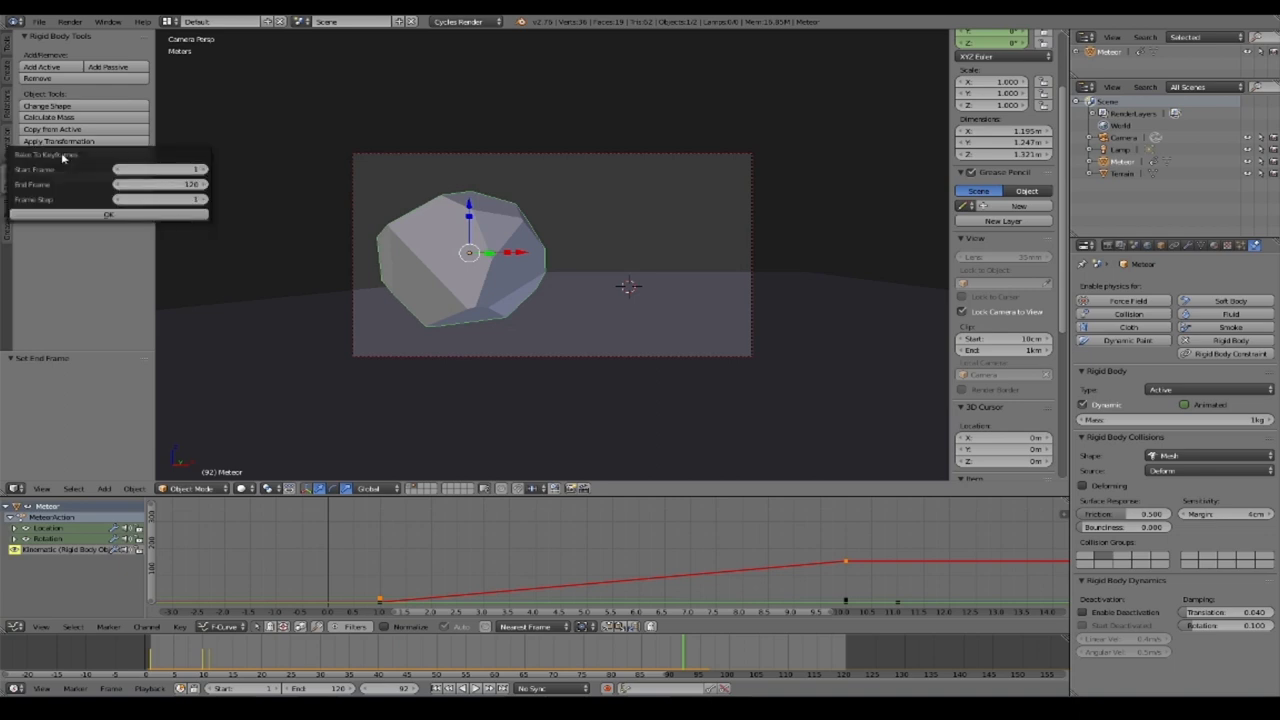
click(89, 215)
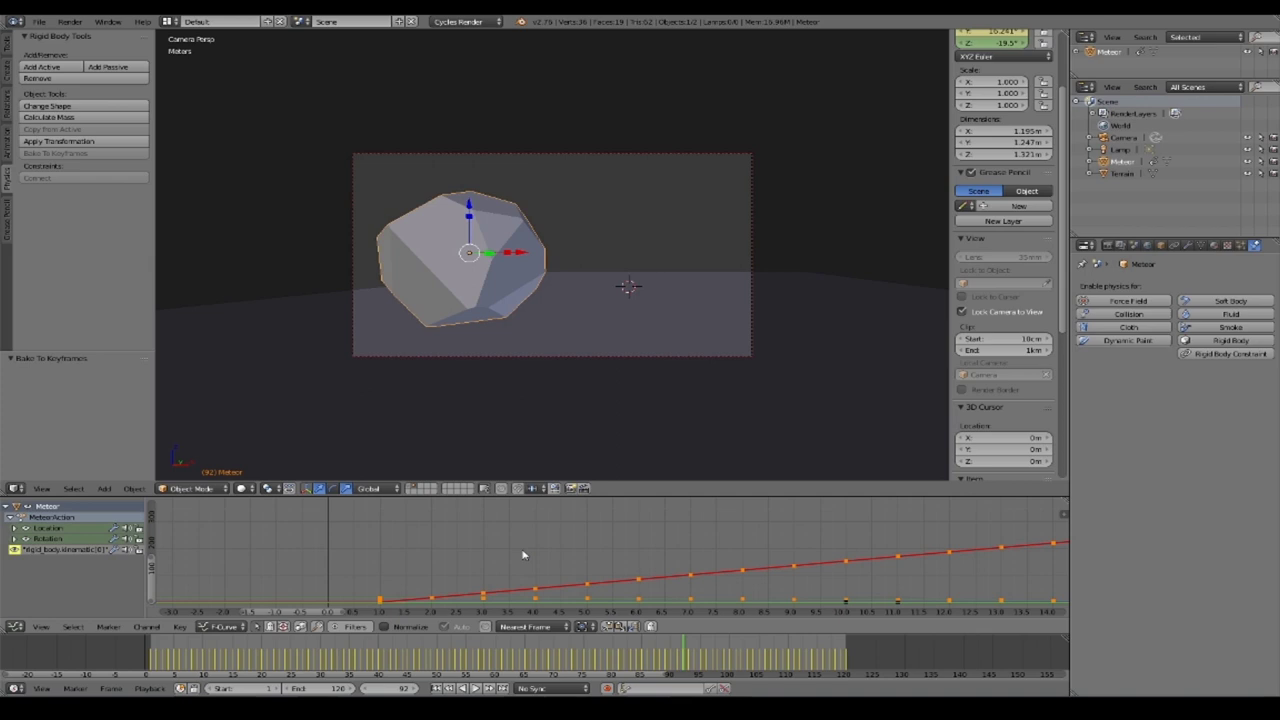
key(KP_Decimal)
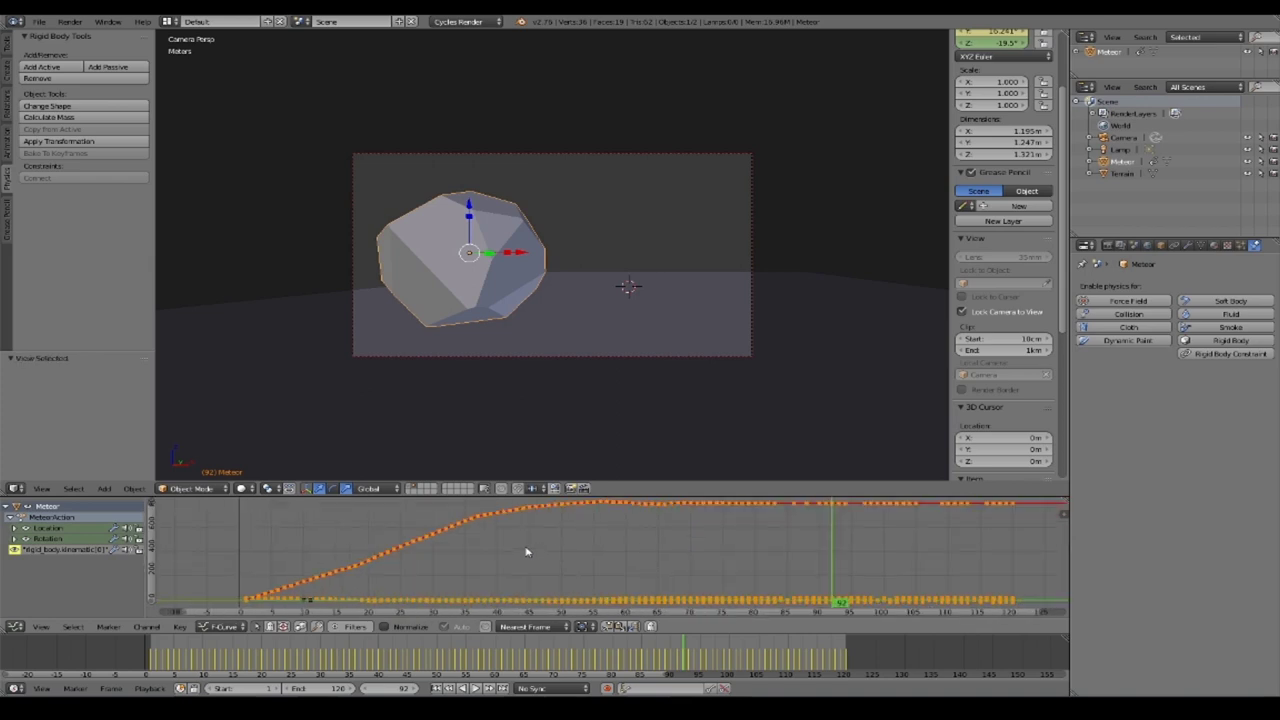
scroll(527, 551, down, 2)
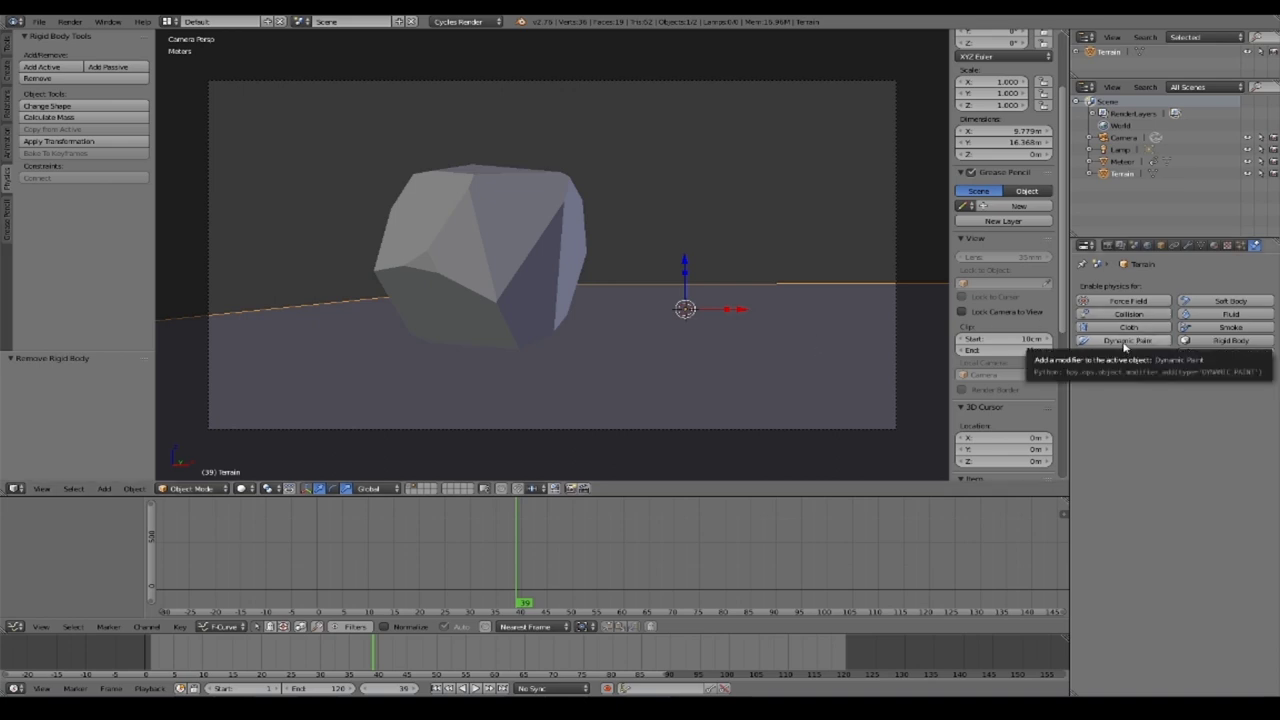
Step: Make the terrain a Dynamic Paint canvas with the surface type set to Displace
click(1124, 343)
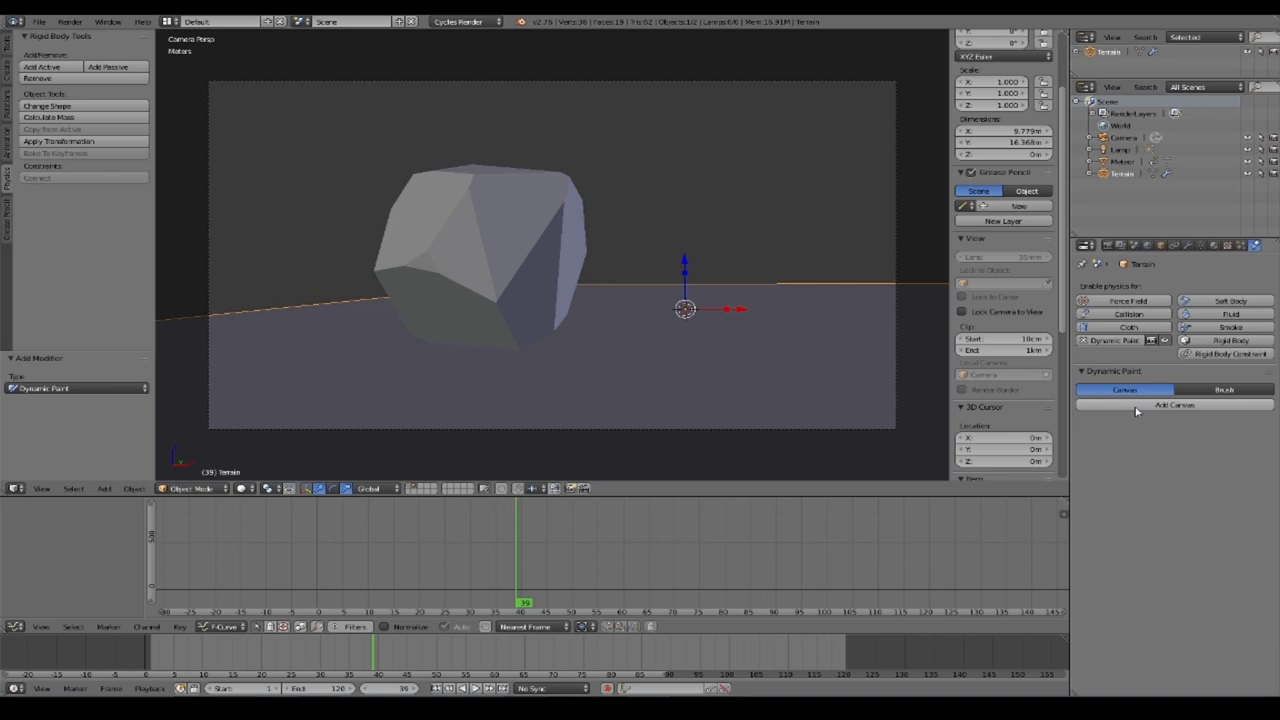
click(1136, 406)
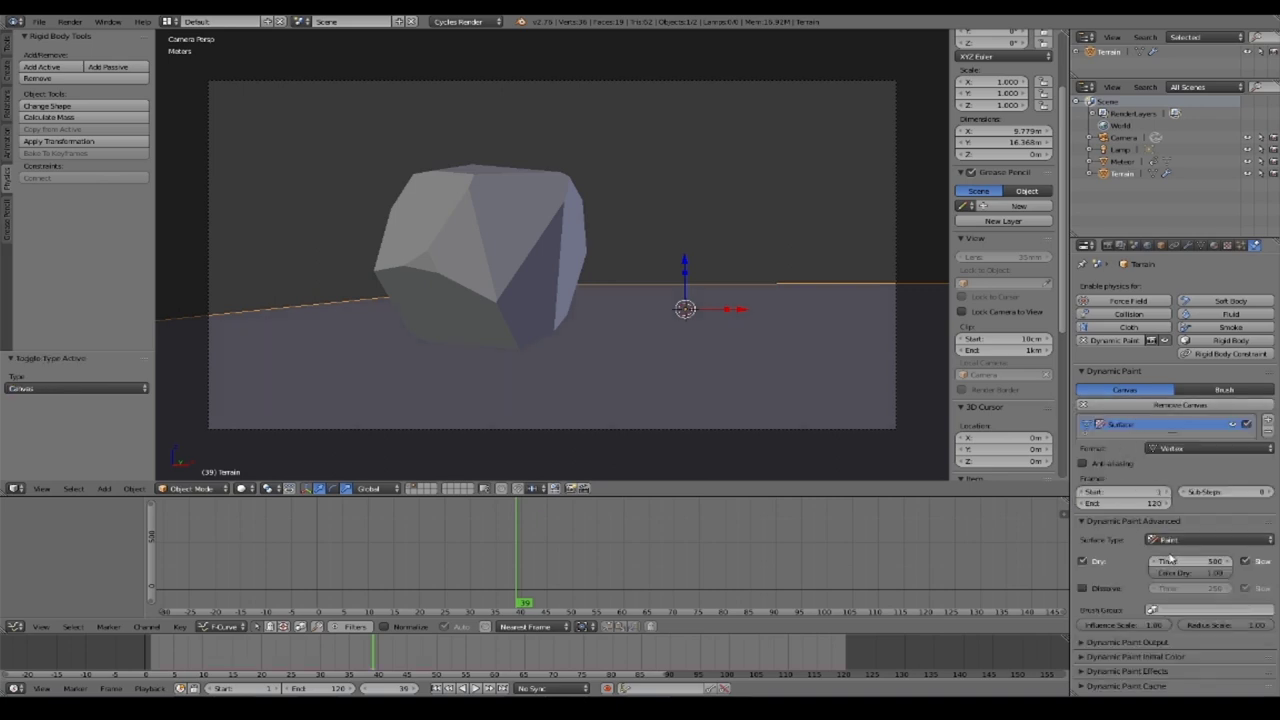
click(1214, 540)
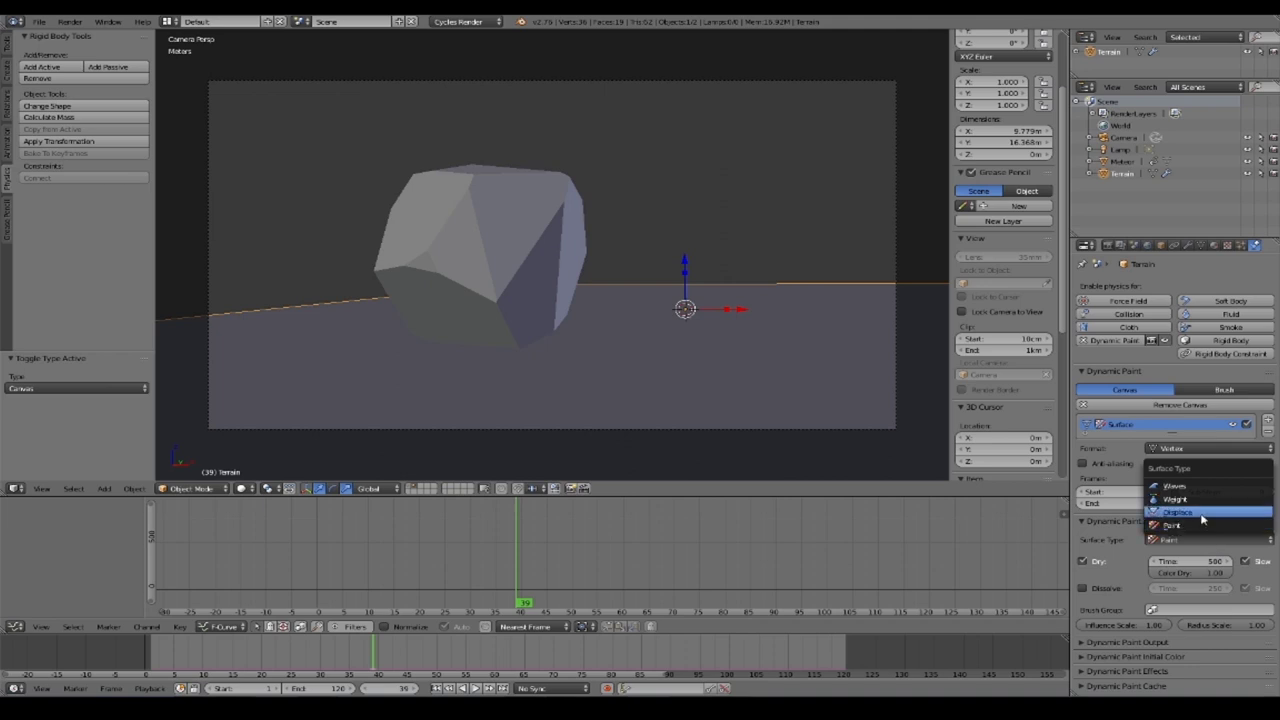
click(1203, 513)
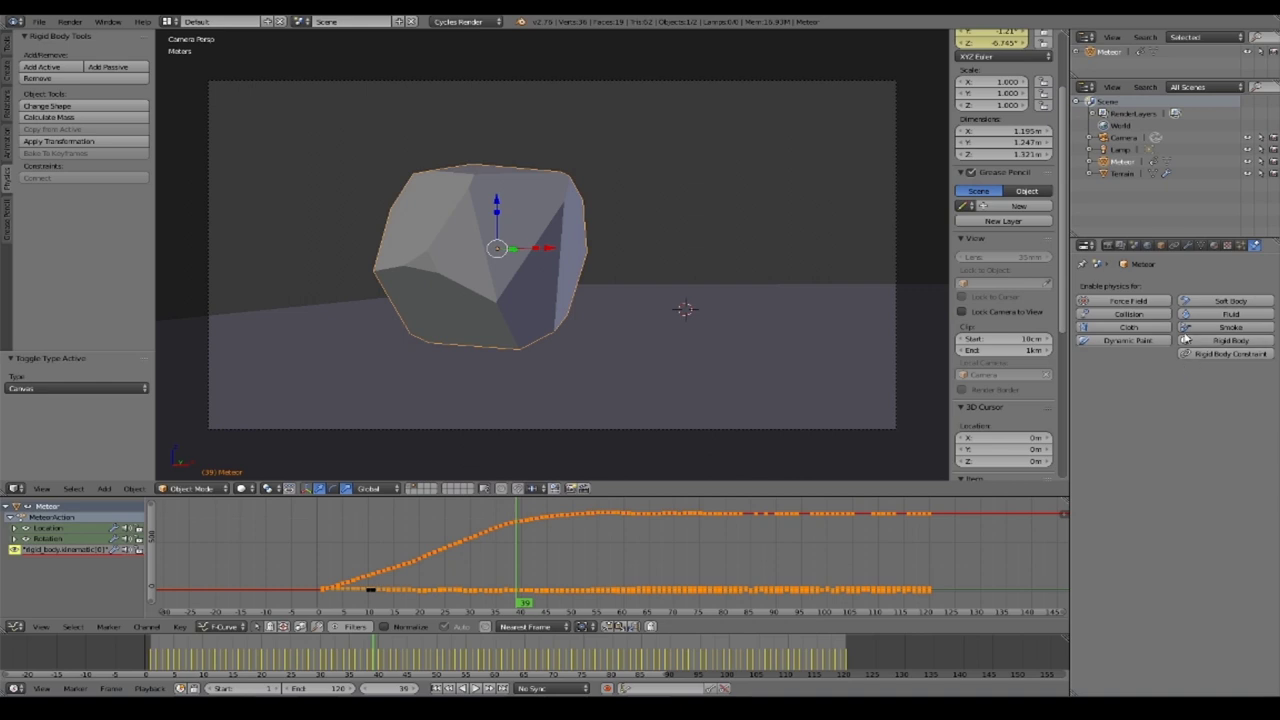
Step: Enable Dynamic Paint on the meteor and add it as a brush
click(1128, 340)
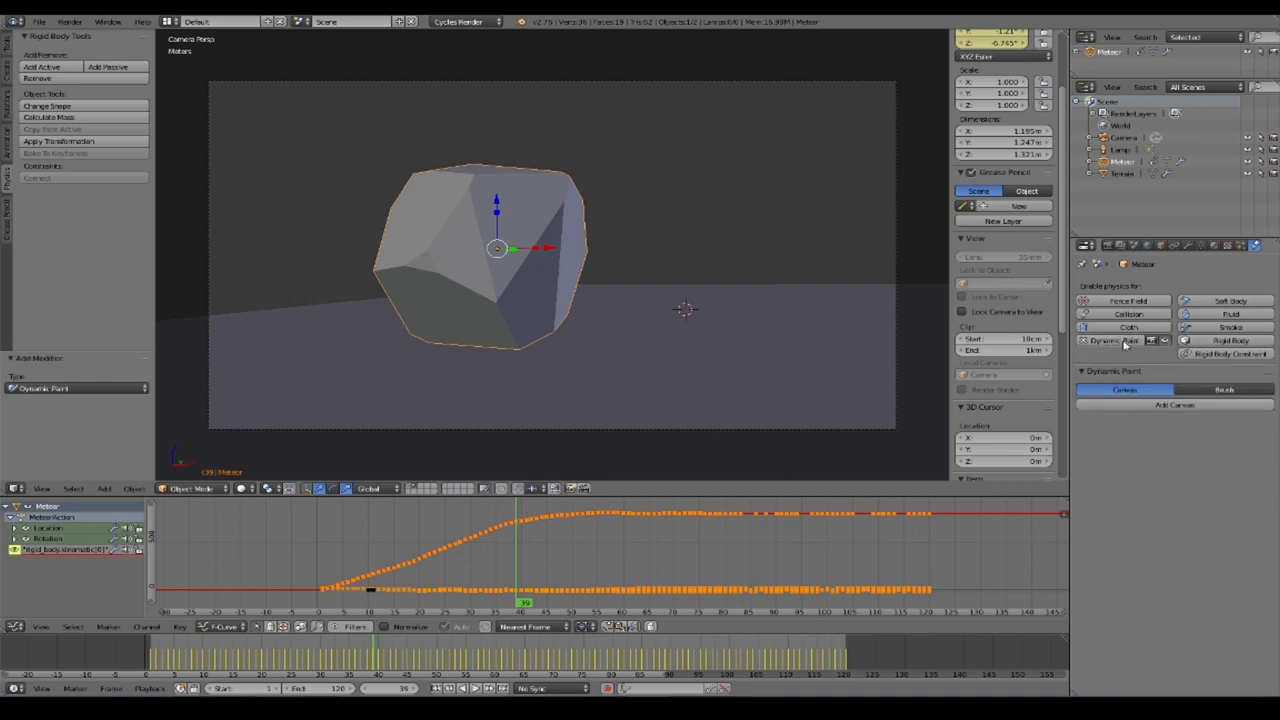
click(1244, 390)
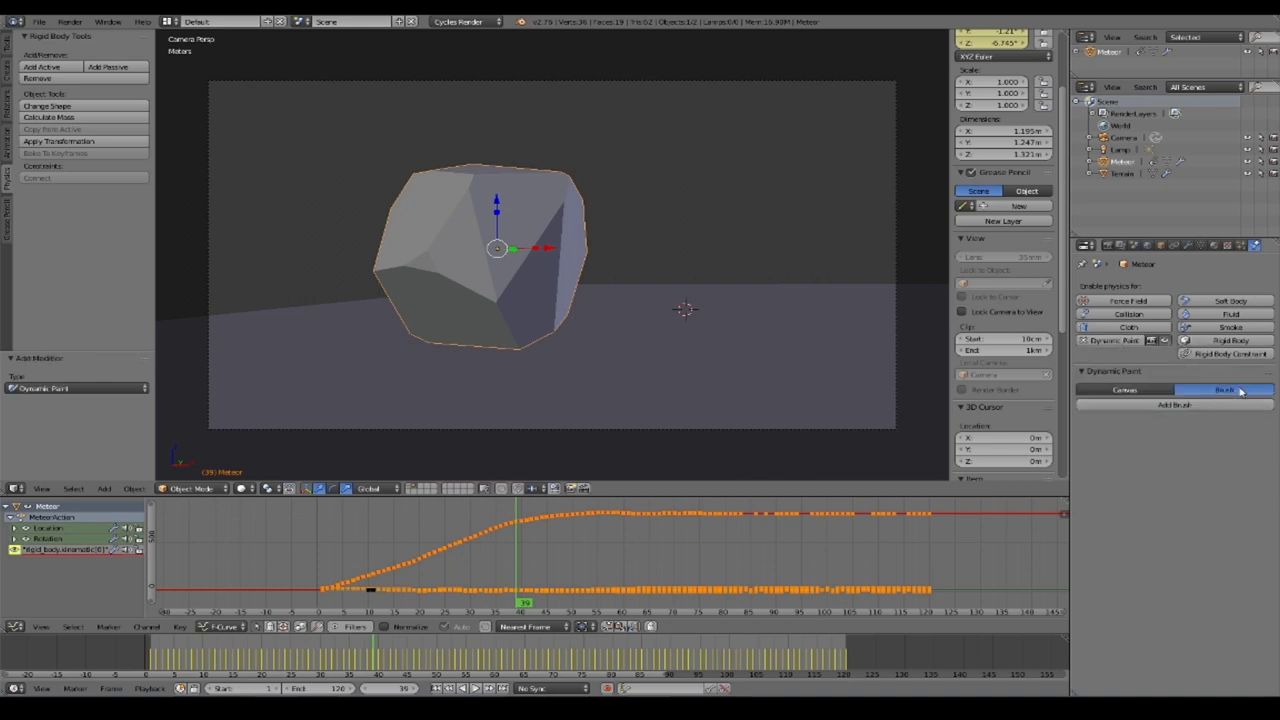
click(1140, 406)
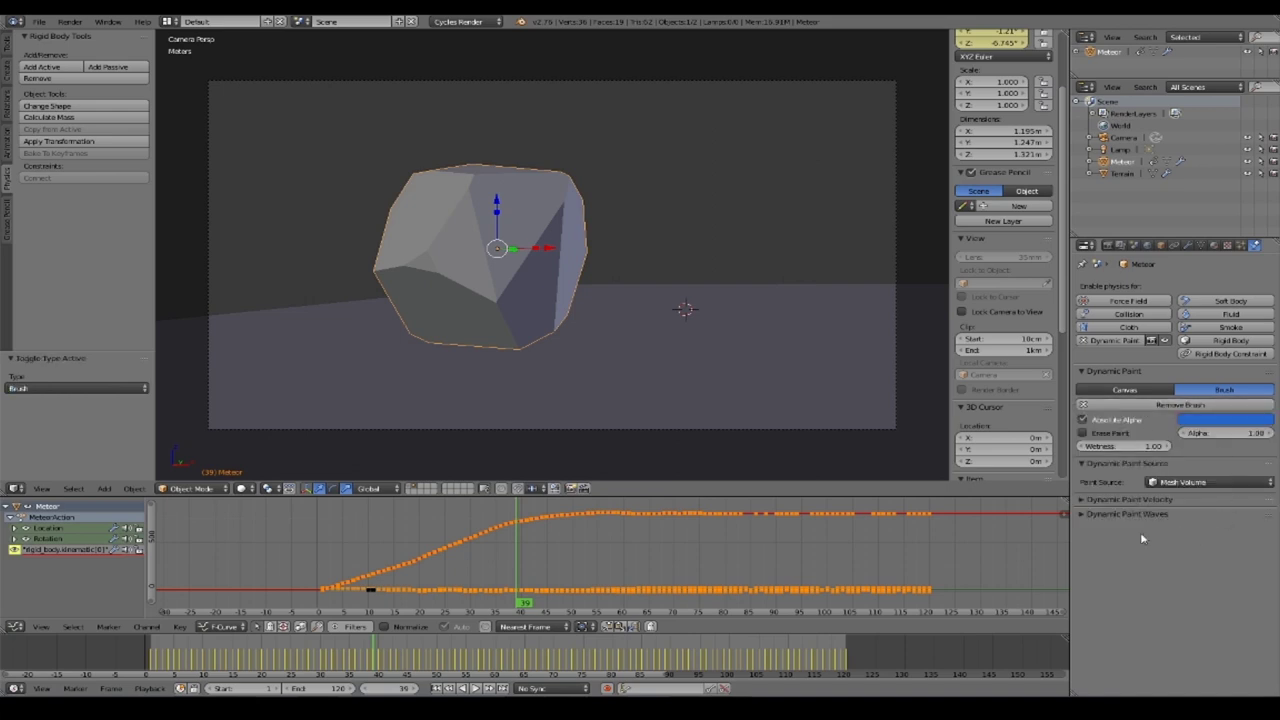
Step: Play the animation from the first frame to check the terrain's displacement, and return to the start
key(shift+Left)
click(474, 692)
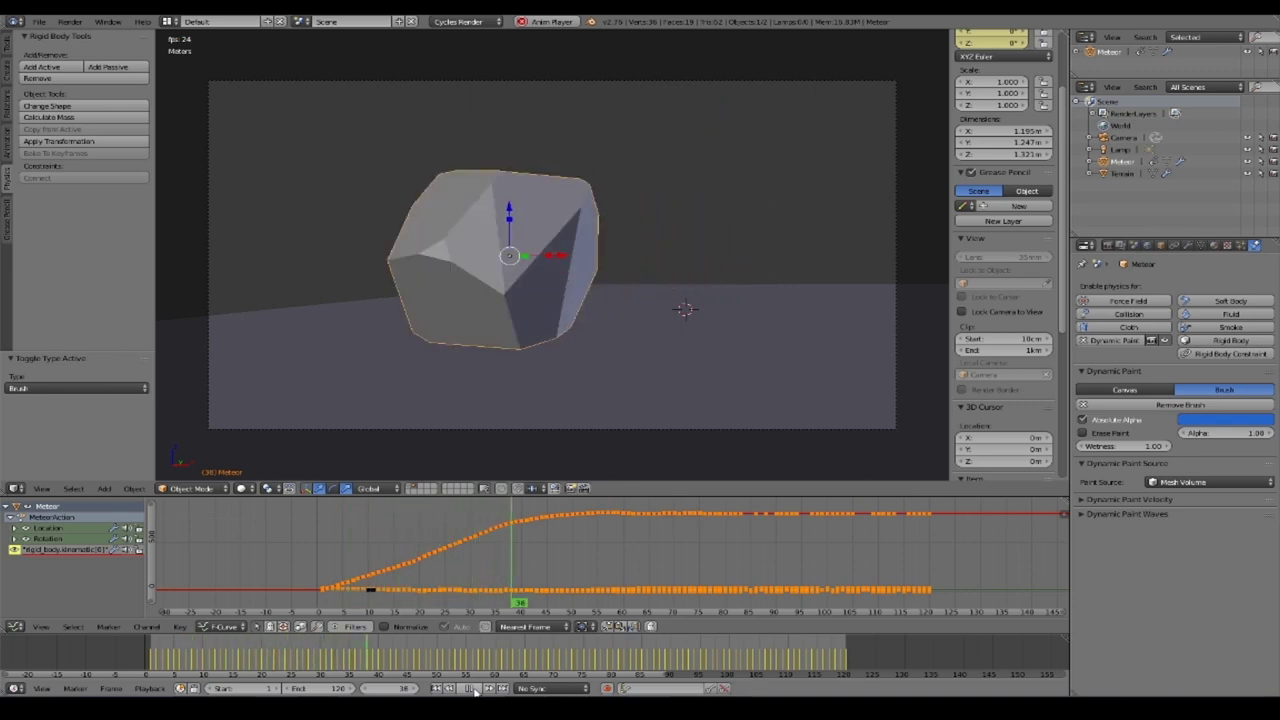
click(474, 692)
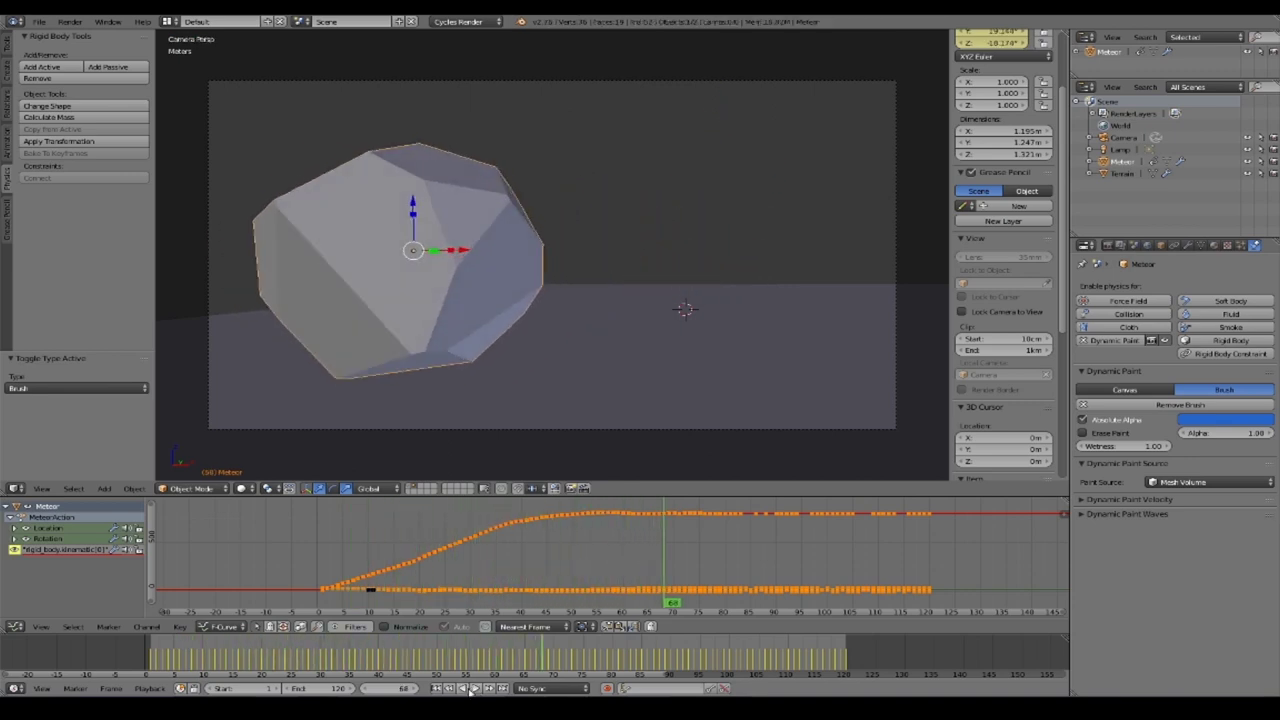
click(436, 688)
Step: Subdivide the whole terrain mesh with 10 cuts
right_click(653, 383)
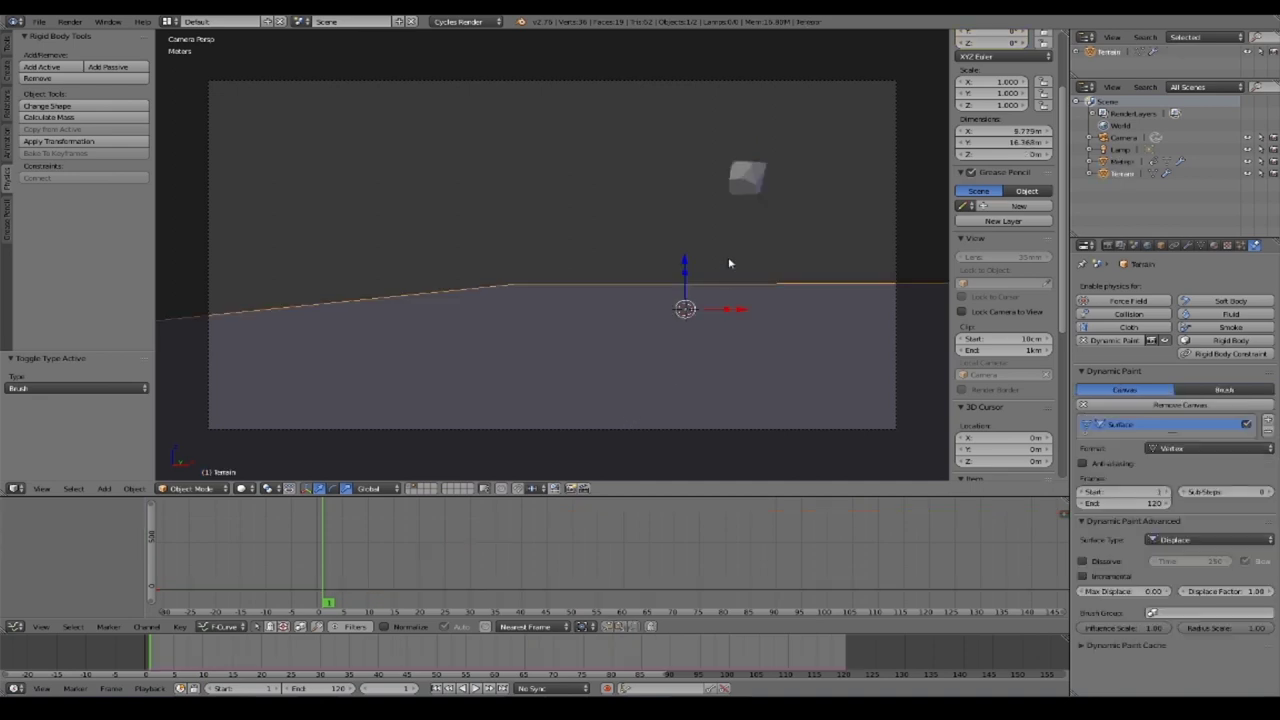
key(KP_7)
scroll(680, 271, down, 6)
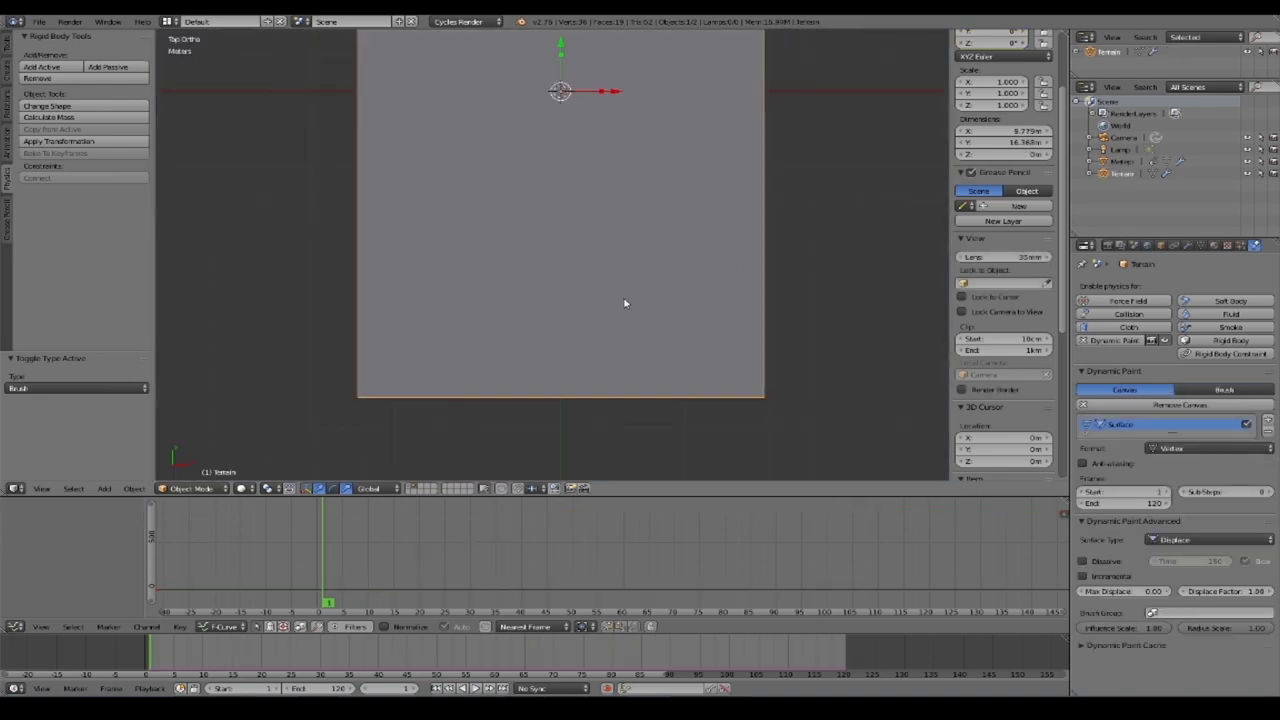
shift+middle_drag(623, 277, 616, 348)
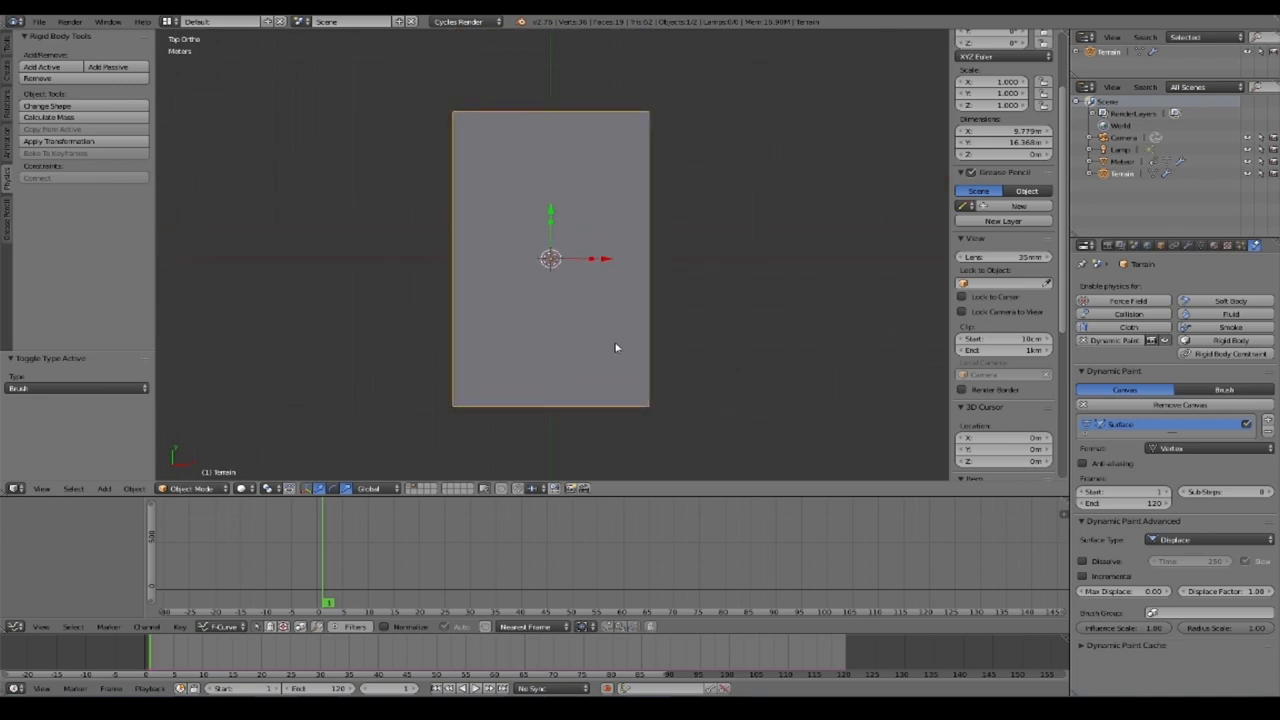
key(Tab)
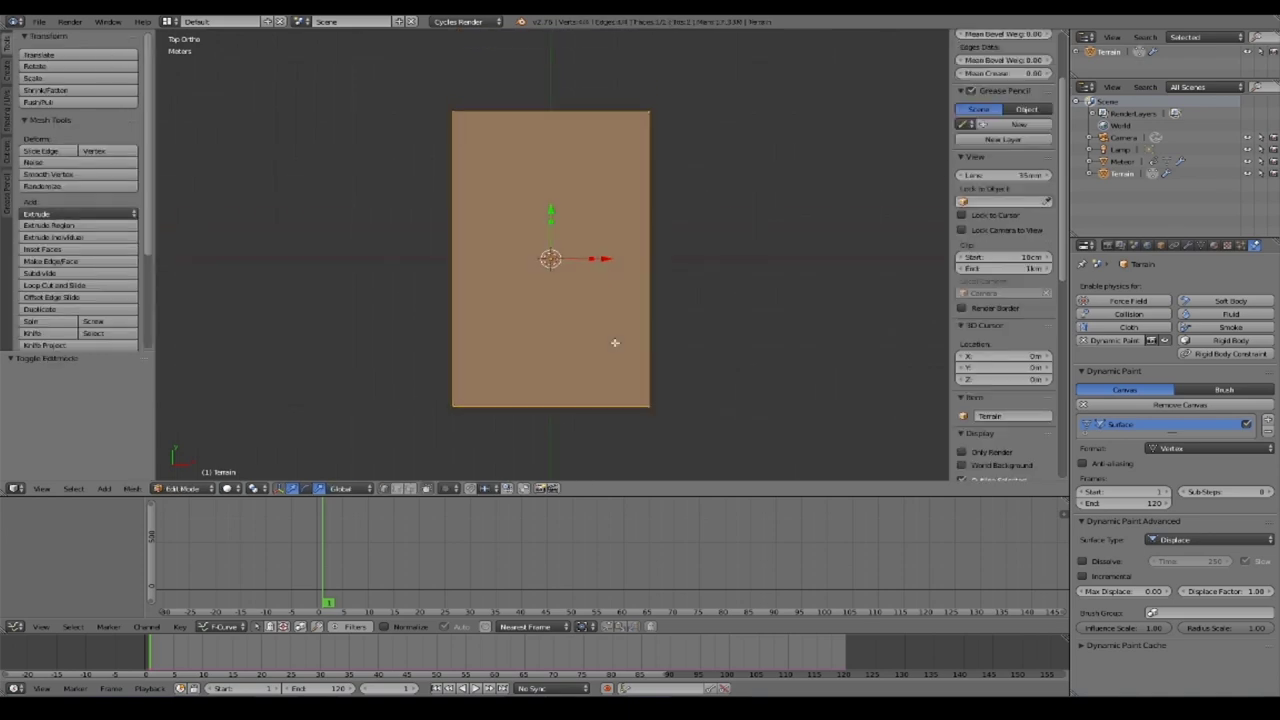
key(w)
click(615, 343)
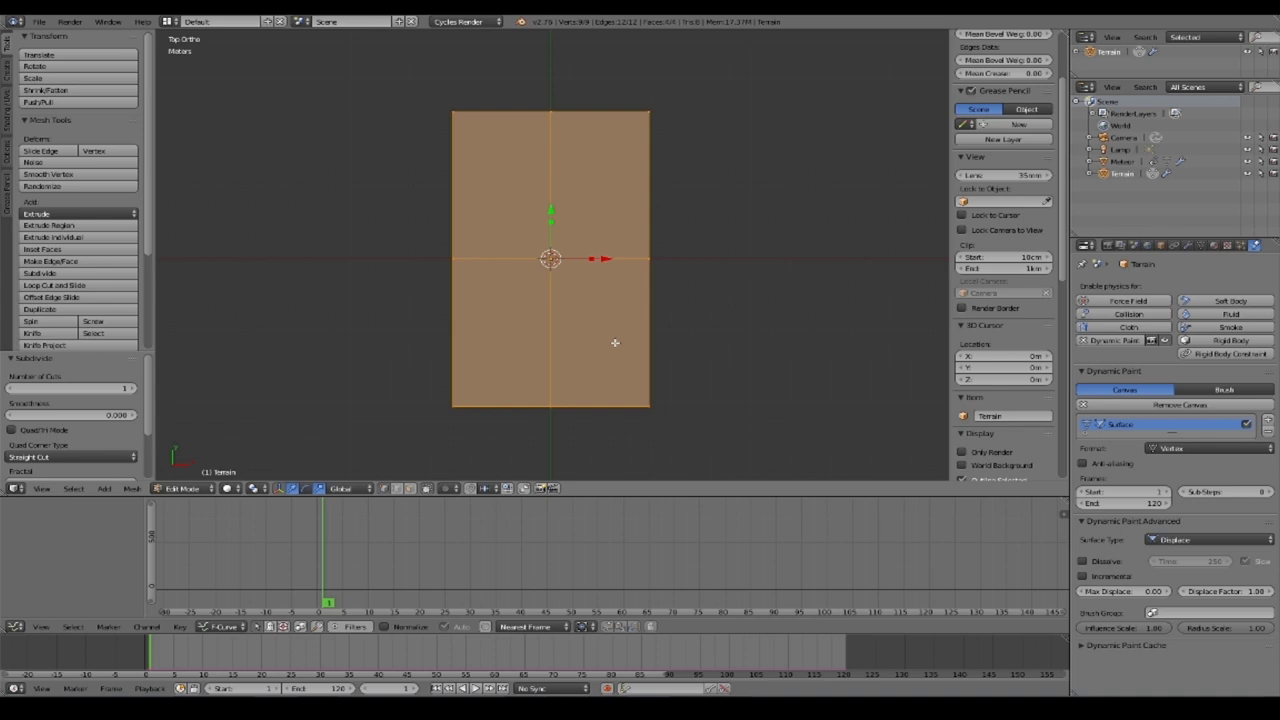
click(131, 388)
click(131, 388)
click(133, 389)
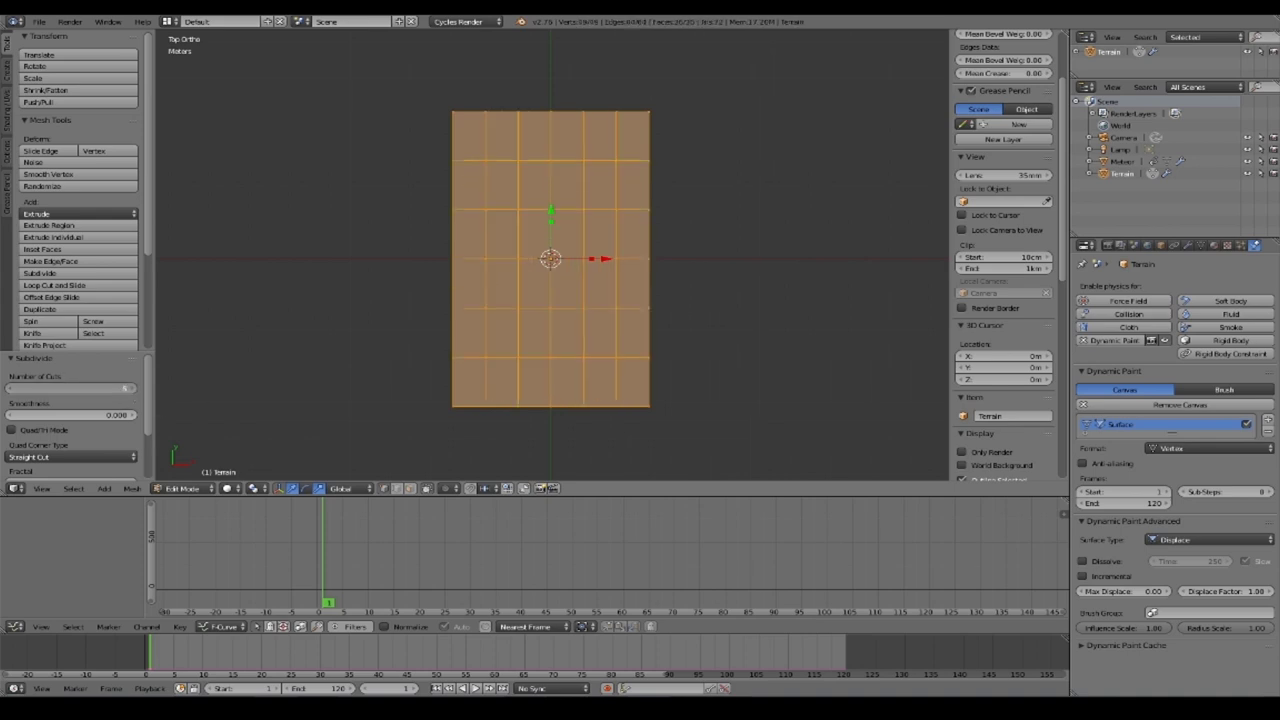
click(133, 389)
click(133, 389)
click(133, 389)
click(133, 389)
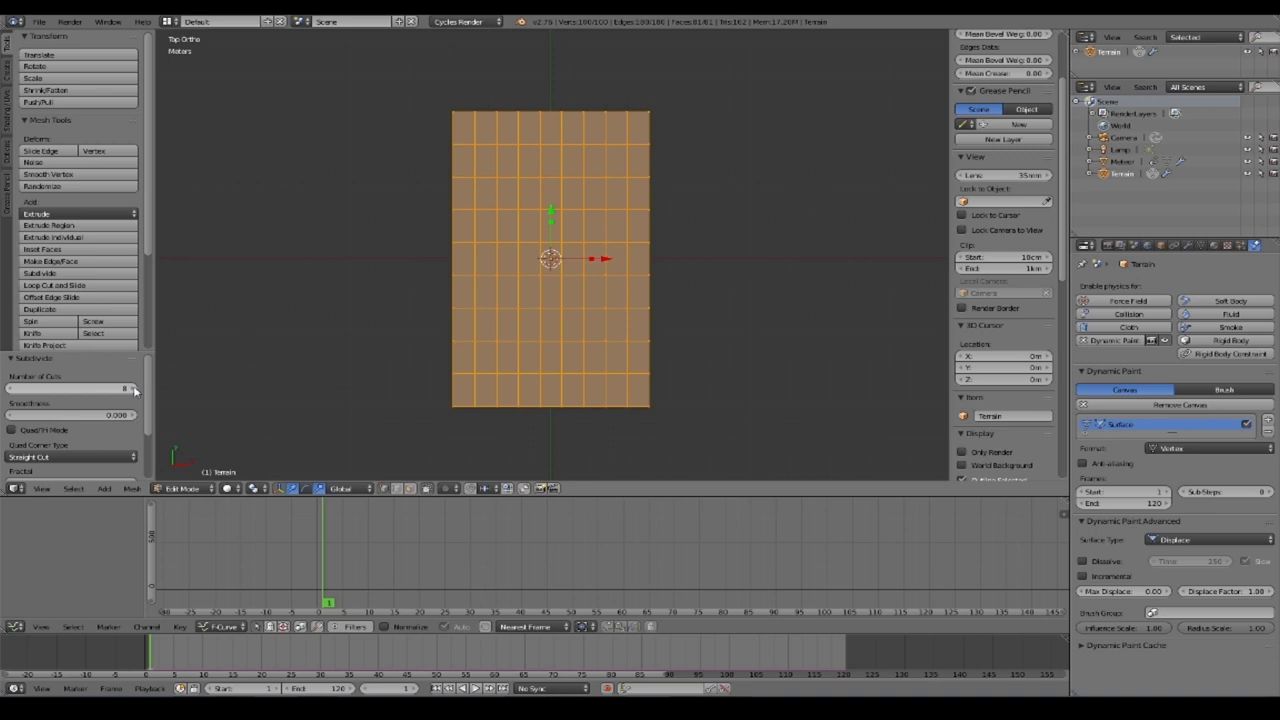
click(133, 389)
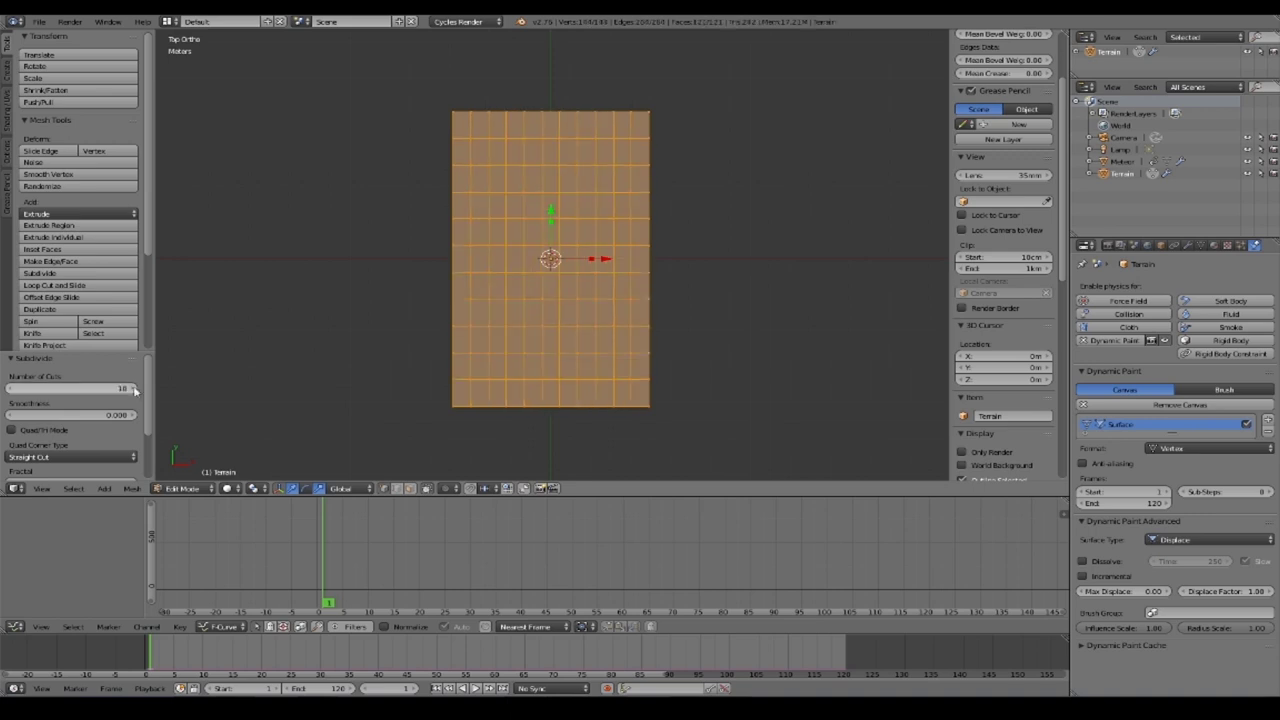
Step: Subdivide the entire terrain mesh a second time with 8 cuts for a much denser grid
key(w)
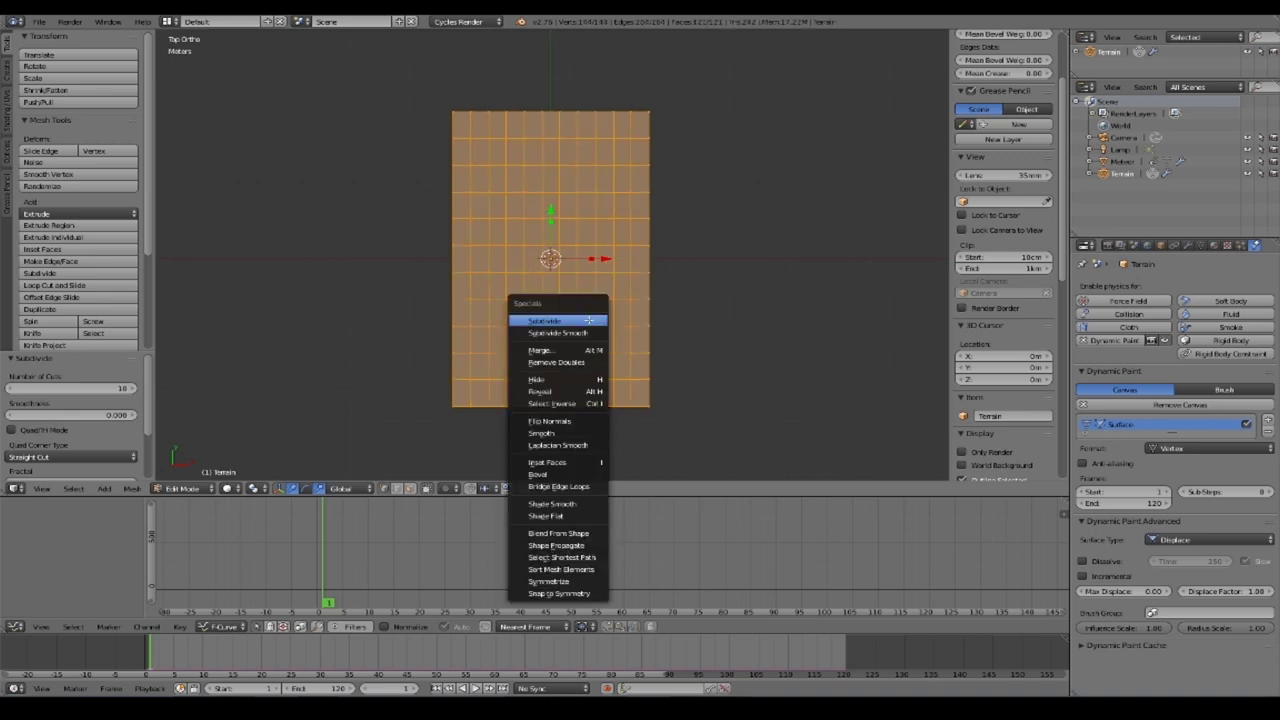
click(589, 320)
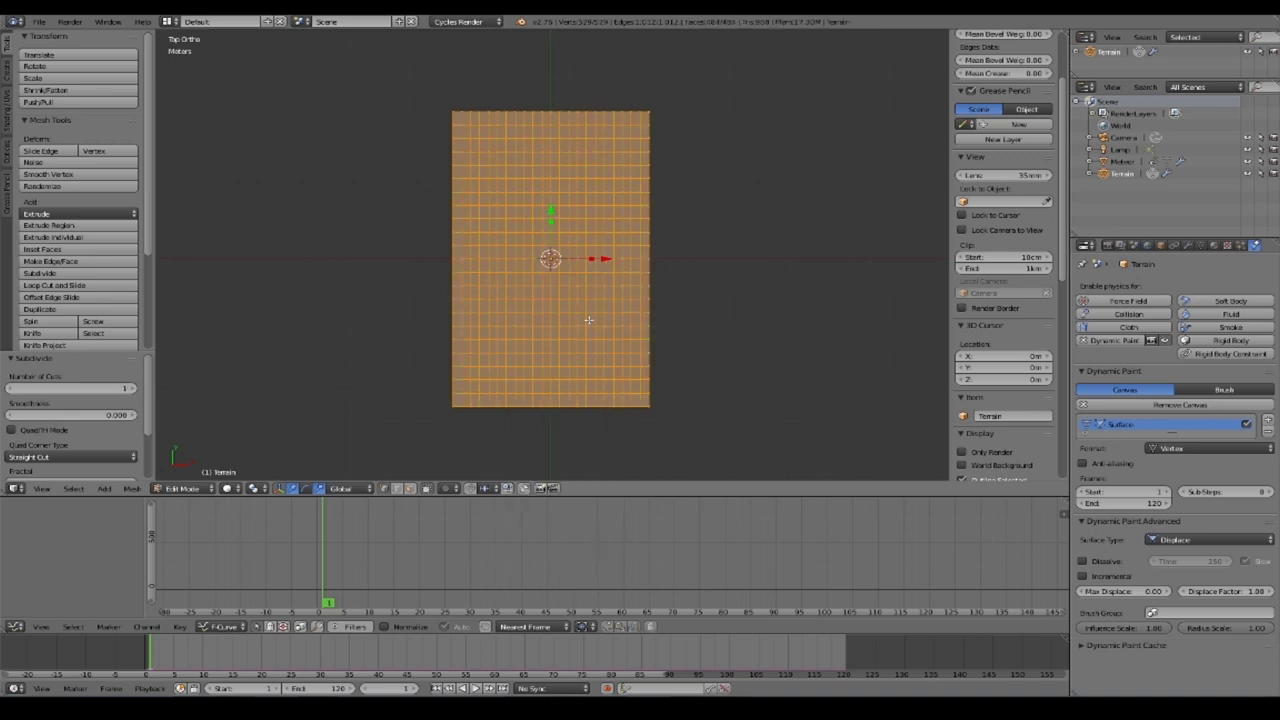
click(135, 389)
click(135, 389)
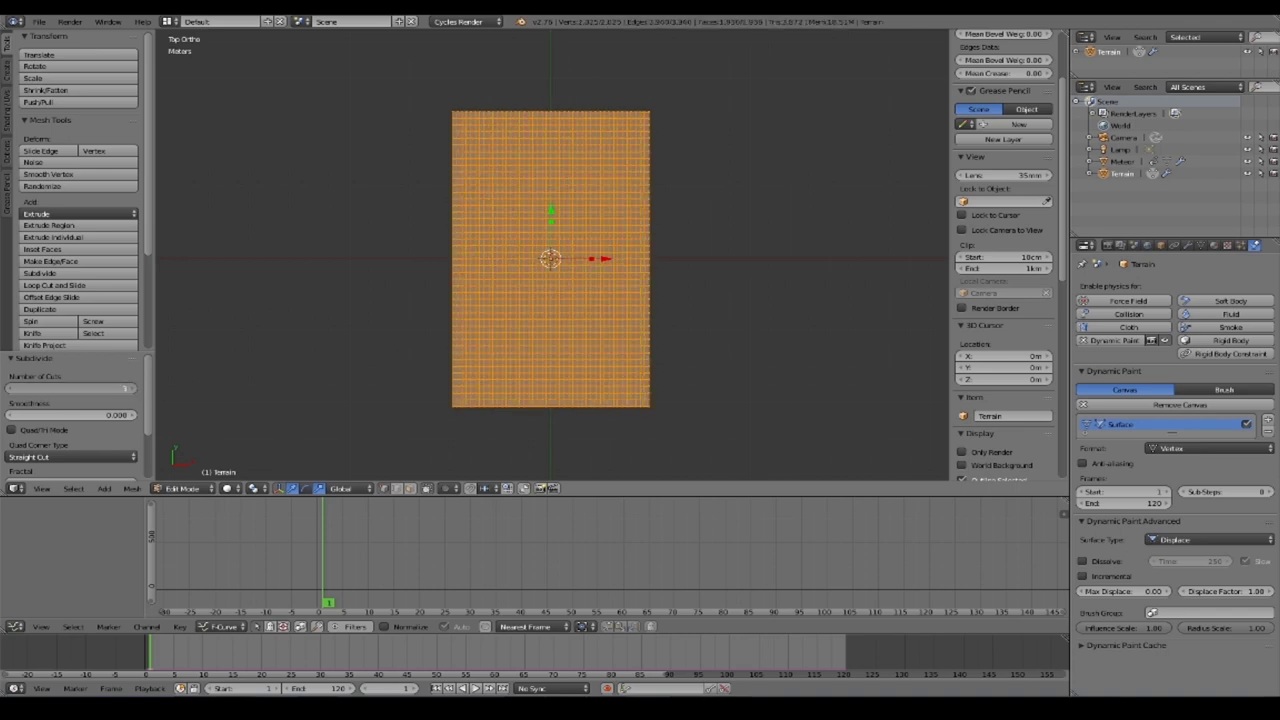
click(135, 389)
click(135, 389)
click(135, 389)
click(135, 389)
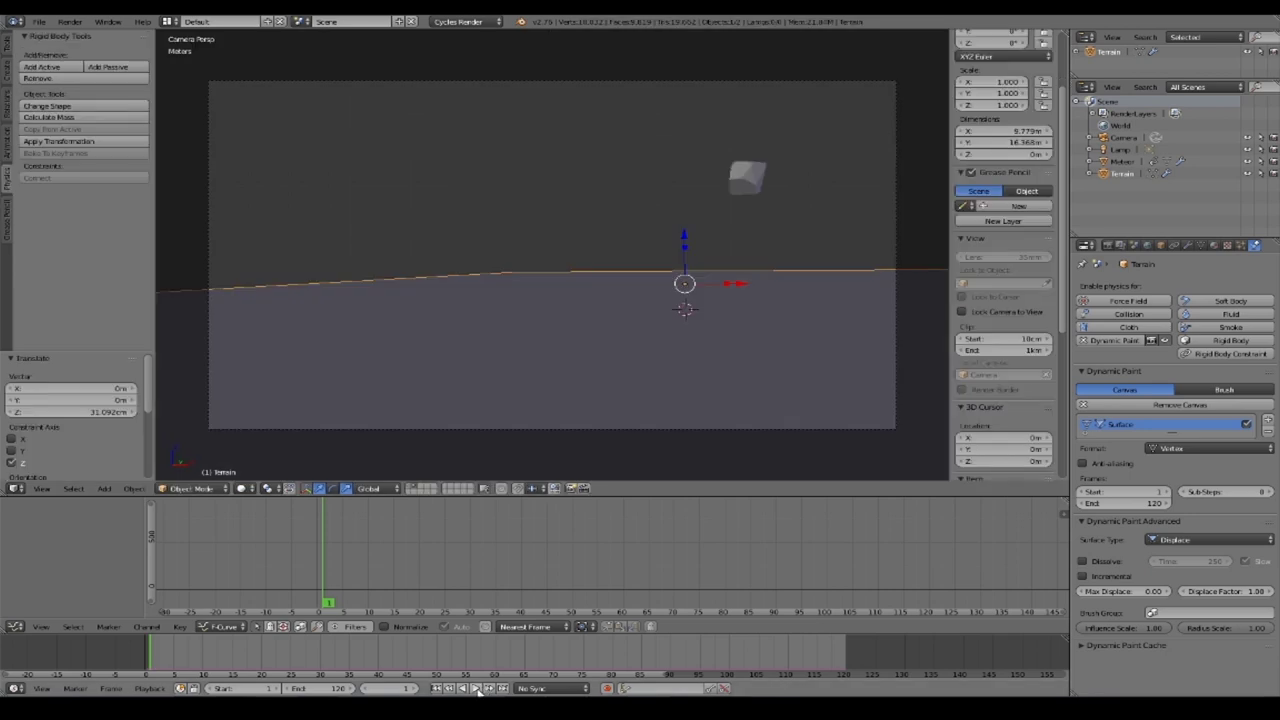
Step: Play the animation through the camera, stop it near the end, and inspect the meteor's trench in the terrain up close
click(476, 689)
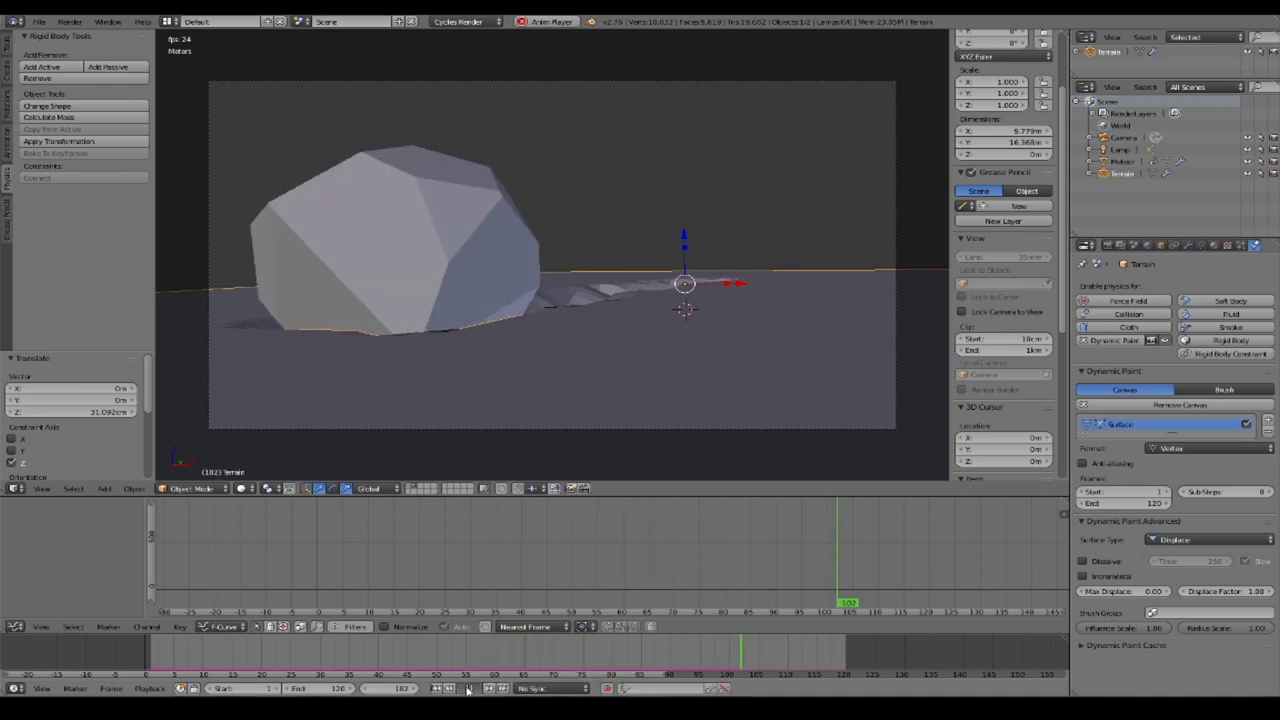
key(alt+a)
middle_drag(600, 311, 562, 300)
scroll(570, 352, up, 4)
scroll(593, 258, up, 2)
Step: Apply smooth shading to the terrain
click(6, 46)
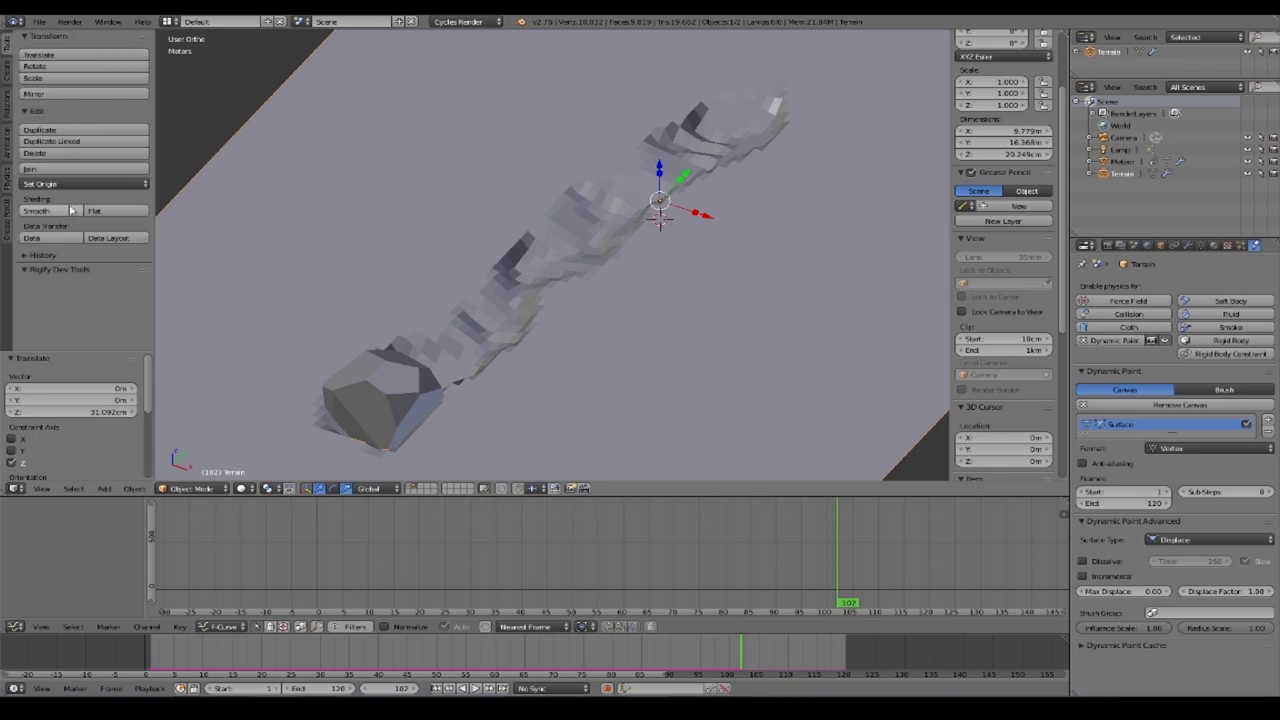
click(37, 210)
Step: Return to the first frame and subdivide only the lengthwise middle strip of the terrain mesh, along the meteor's path, with 1 cut
key(KP_7)
scroll(598, 316, down, 3)
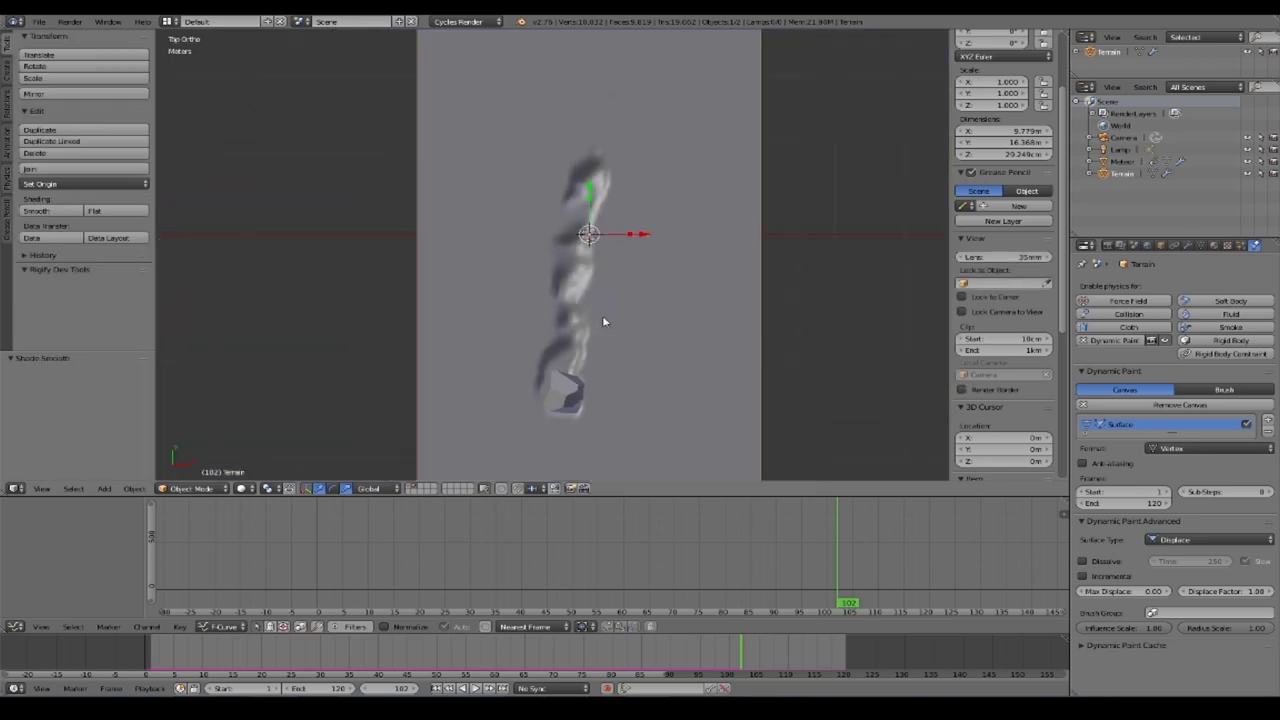
key(shift+Left)
key(Tab)
key(a)
key(b)
drag(505, 63, 628, 461)
key(w)
click(585, 368)
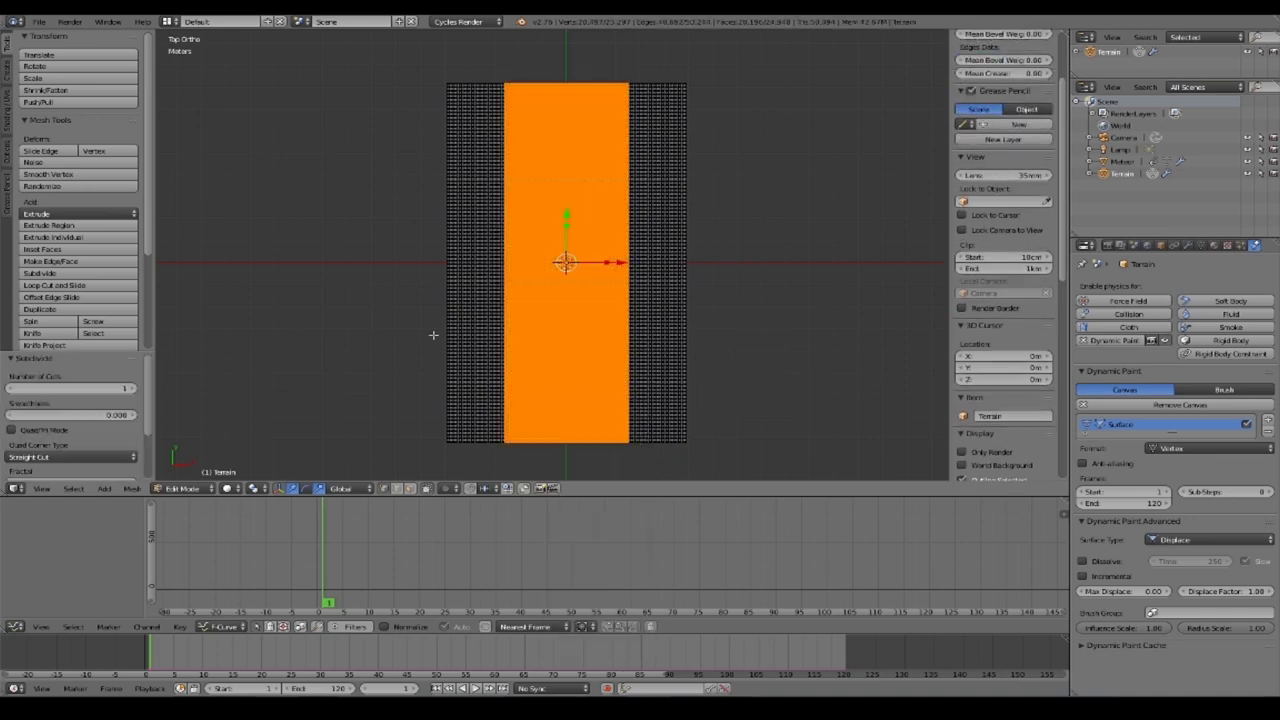
key(Tab)
Step: Replay the animation from the camera view and examine the trench on the denser terrain from an angle
key(KP_0)
key(alt+a)
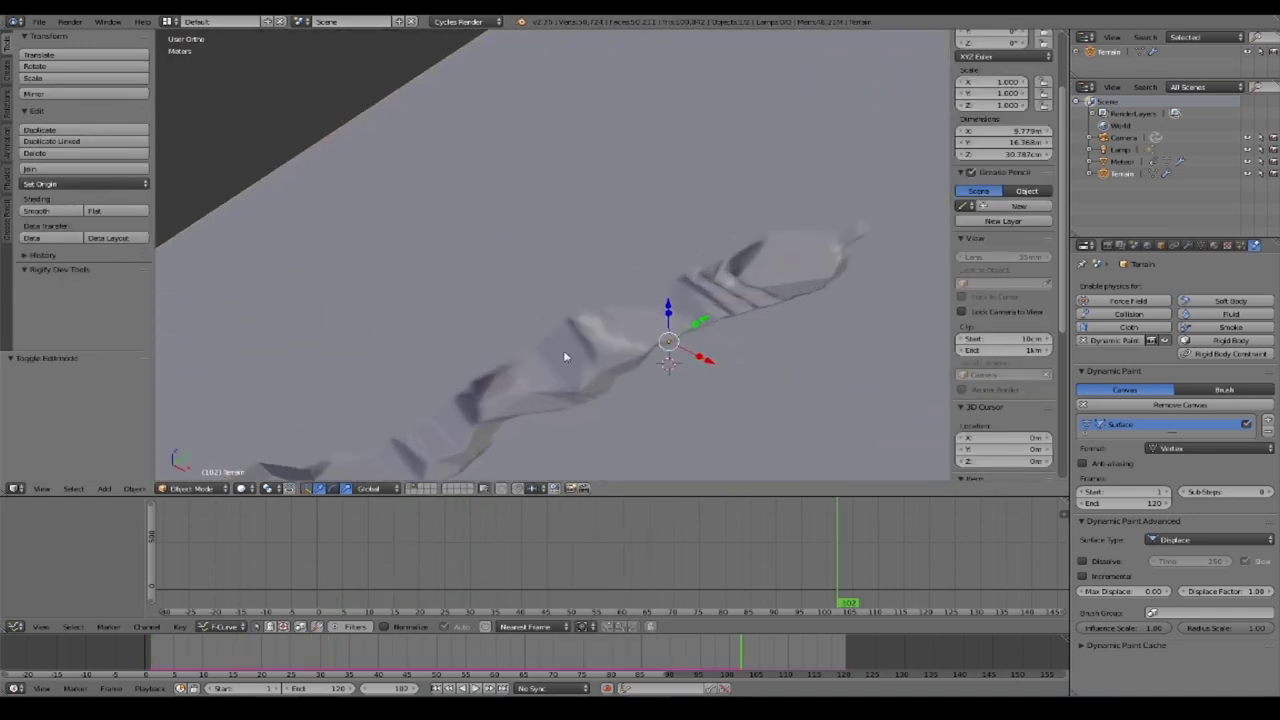
middle_drag(568, 351, 457, 277)
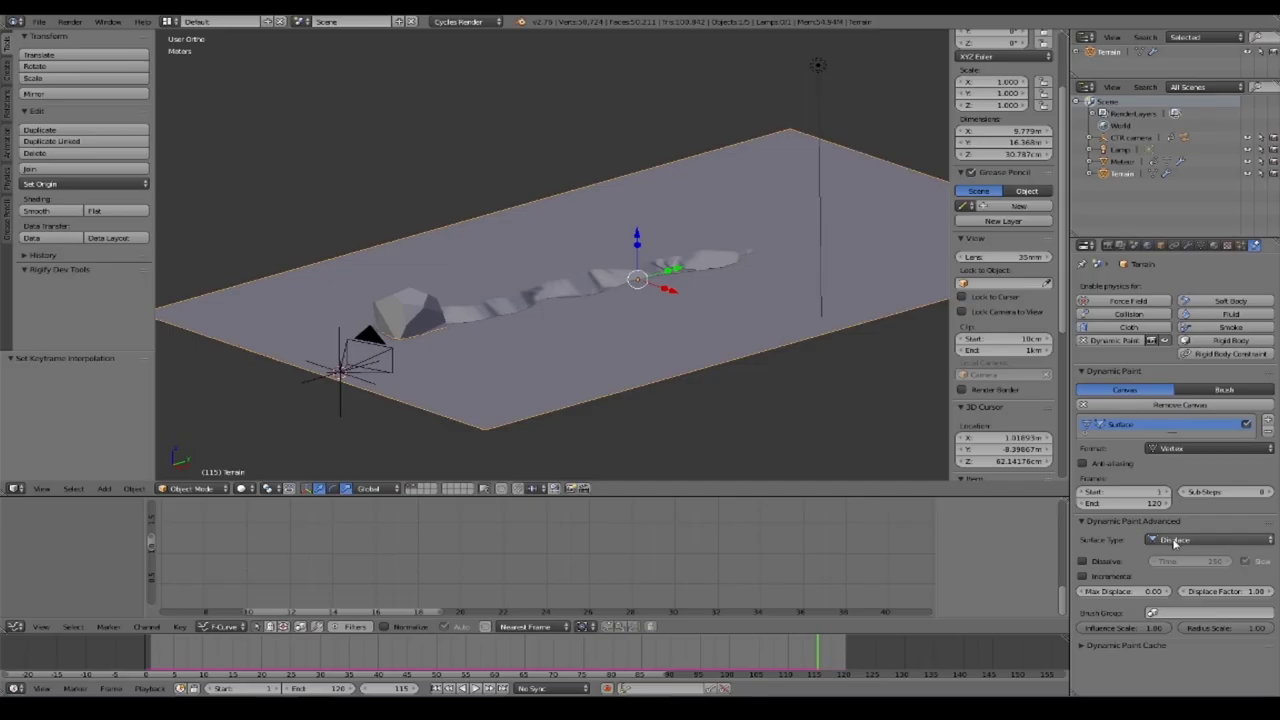
Step: Try the Waves surface type on the terrain canvas and play the animation from the first frame
click(1175, 540)
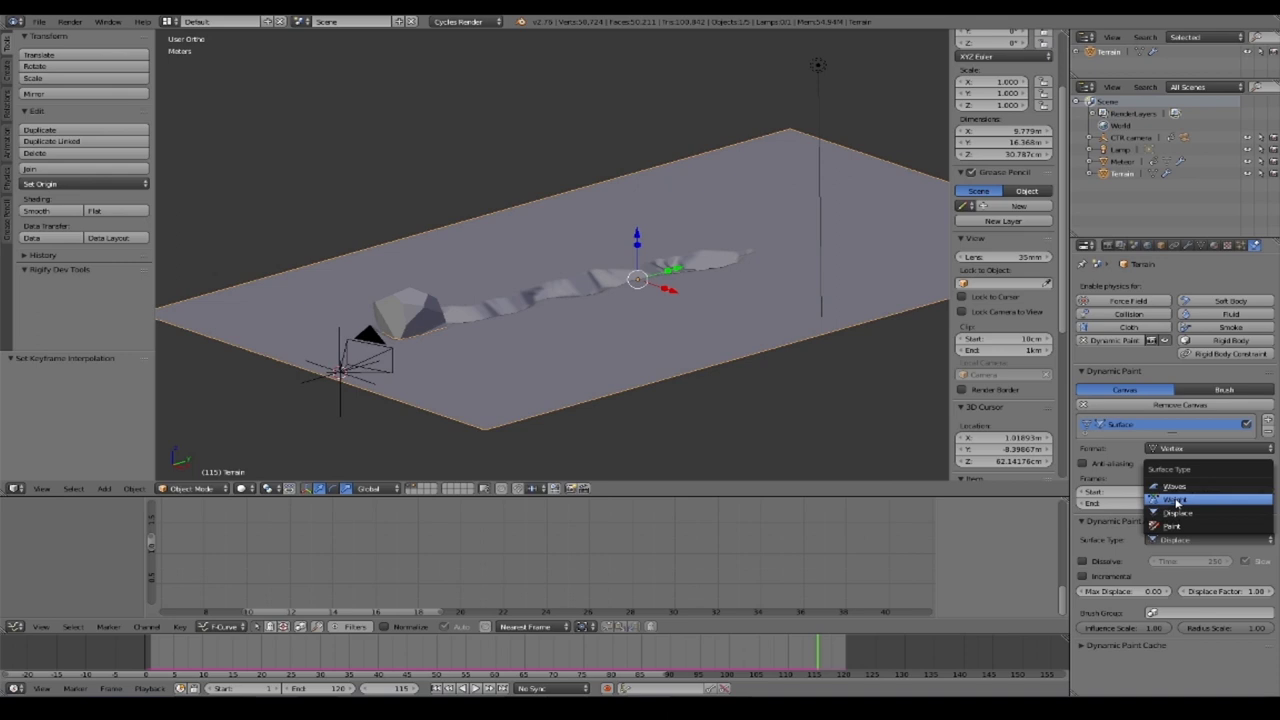
click(1175, 486)
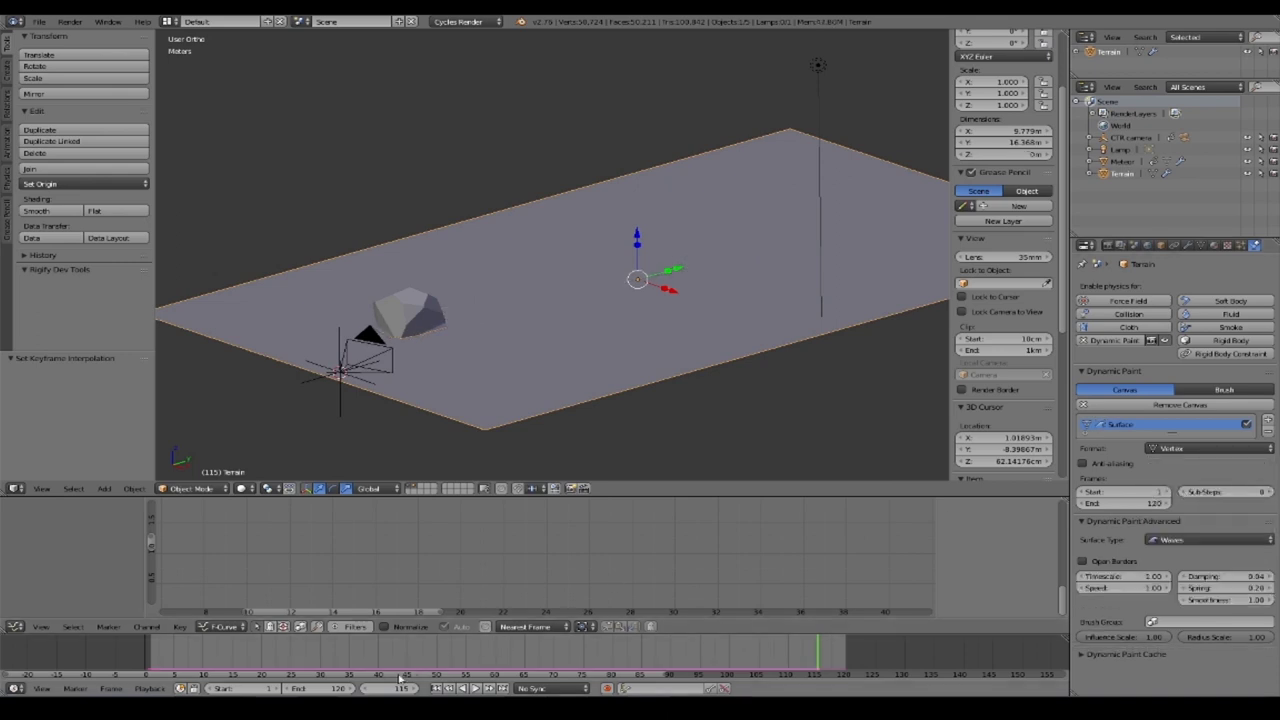
click(437, 689)
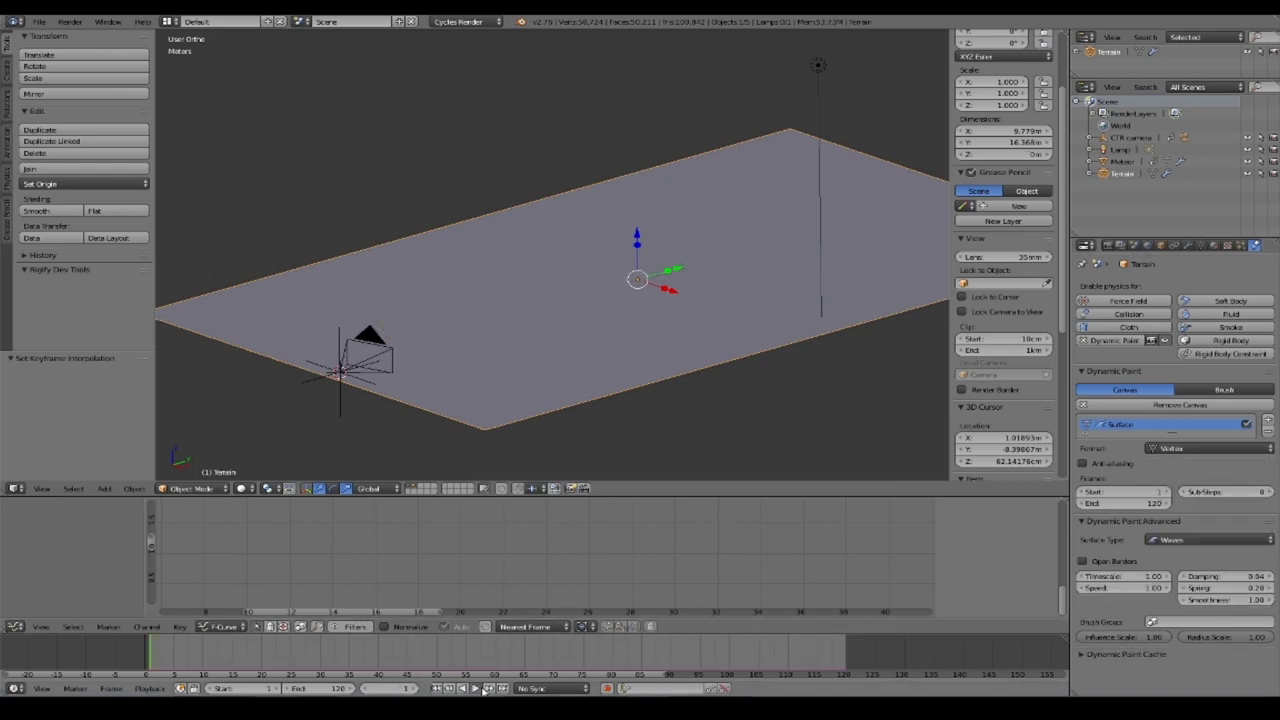
click(479, 689)
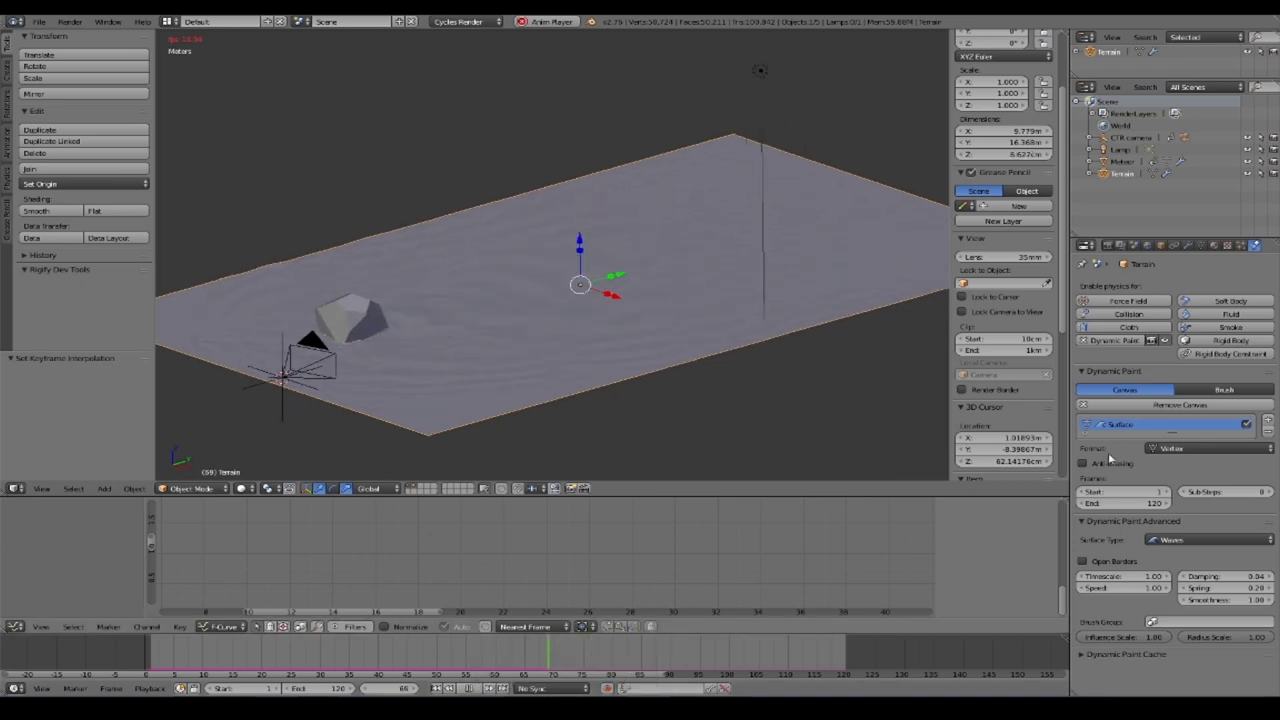
Step: Set the terrain canvas's surface type to Paint while the animation plays
click(1207, 541)
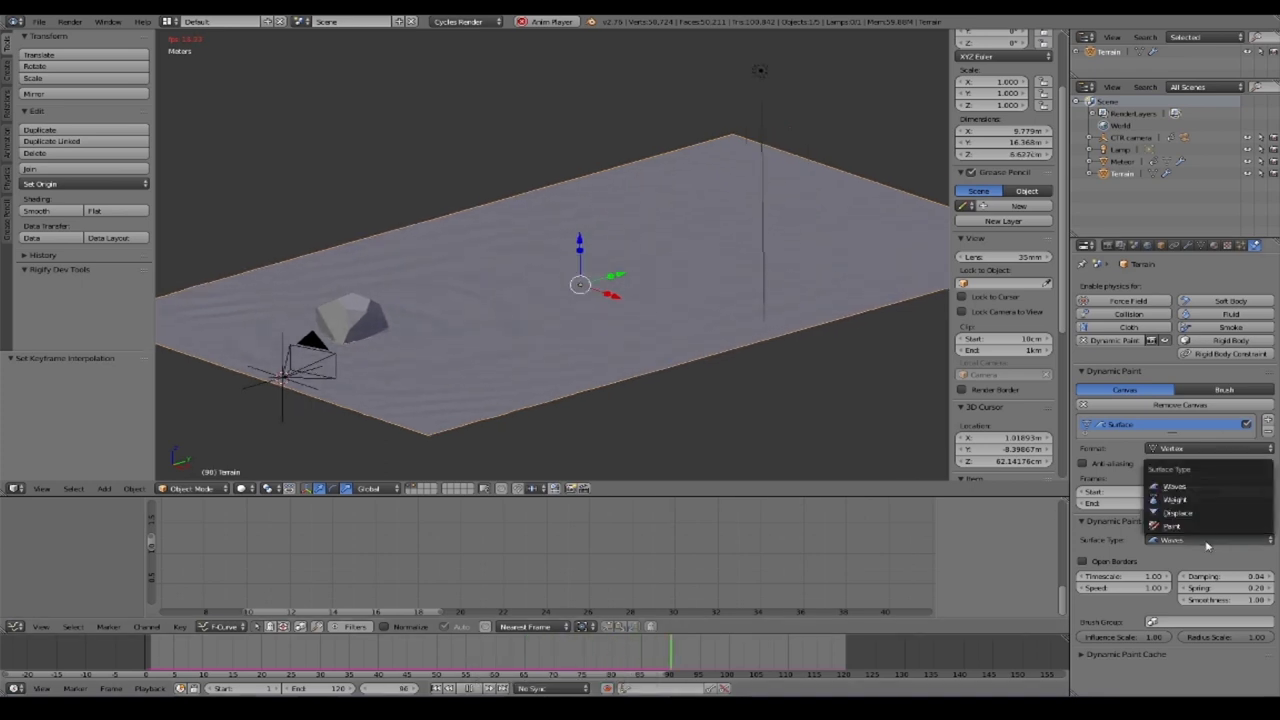
click(1205, 526)
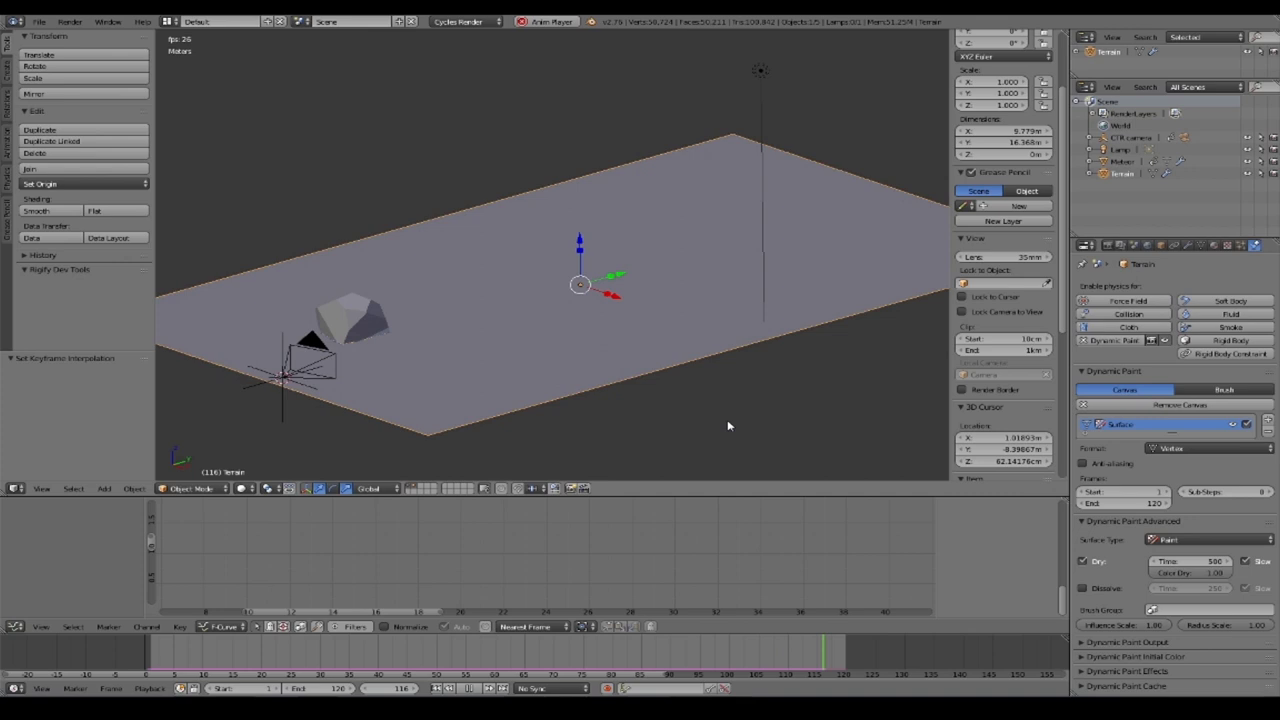